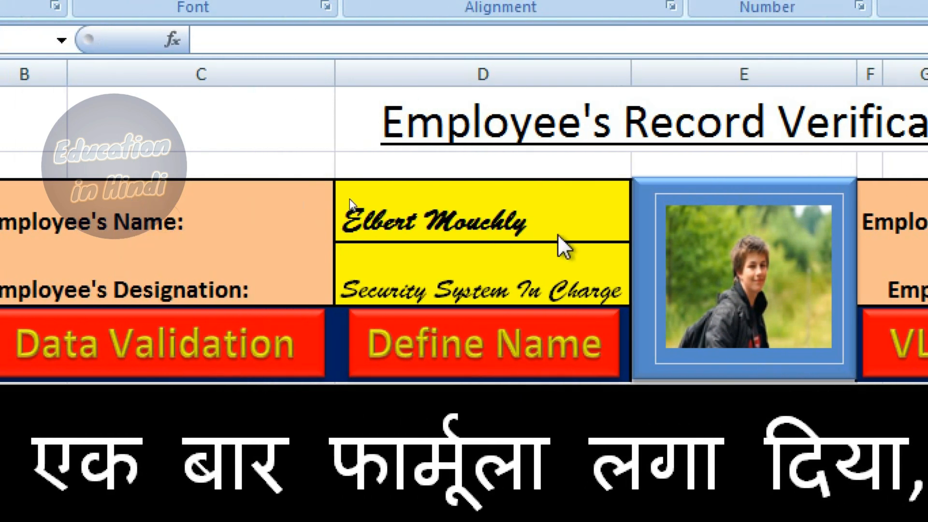
# Pick the second employee from the dropdown list in the Employee's Name cell D3.
pyautogui.click(555, 228)
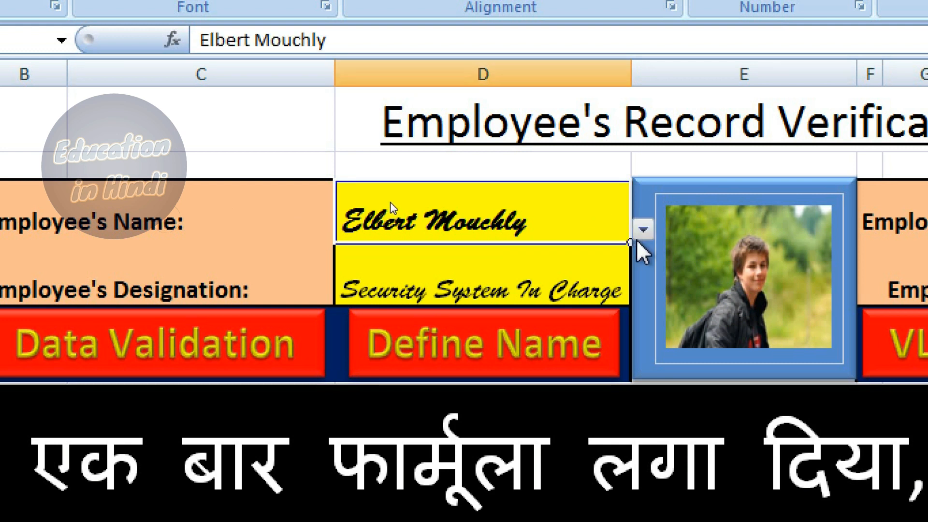
pyautogui.click(643, 231)
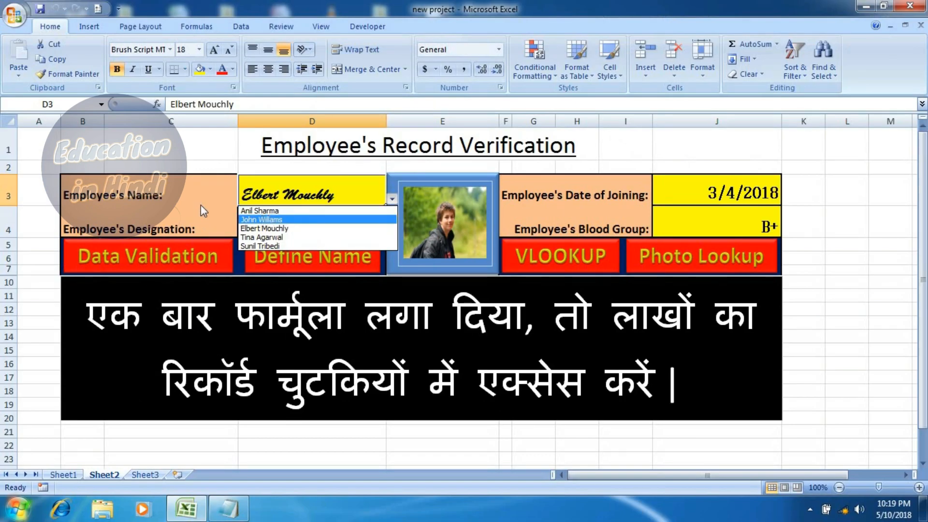
pyautogui.click(195, 222)
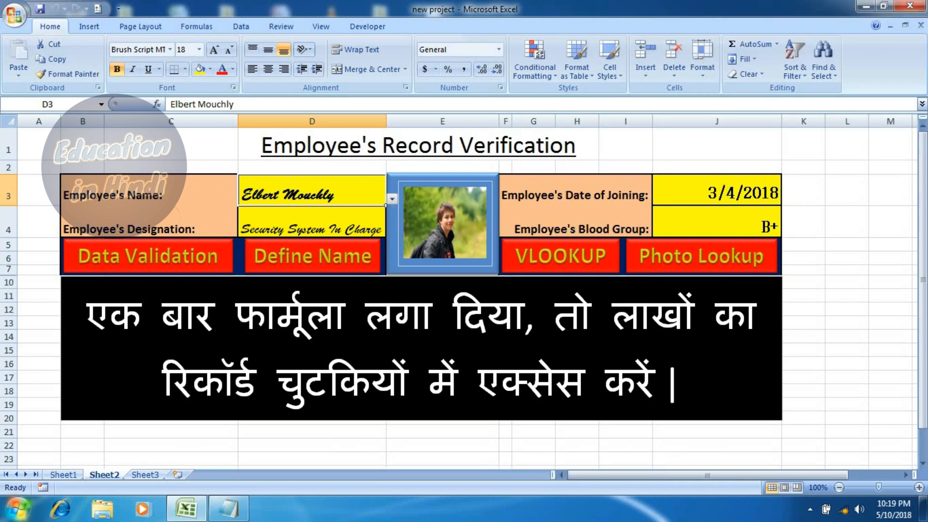
pyautogui.click(392, 199)
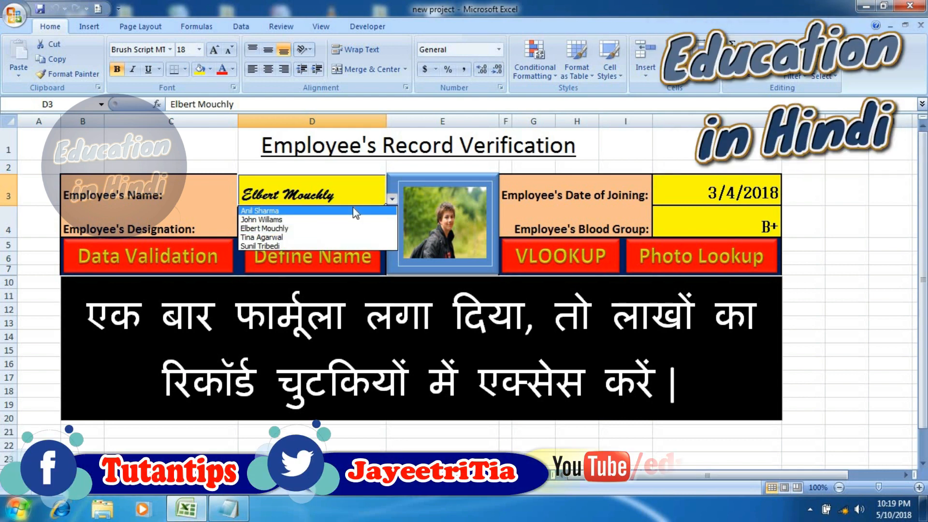
pyautogui.click(303, 220)
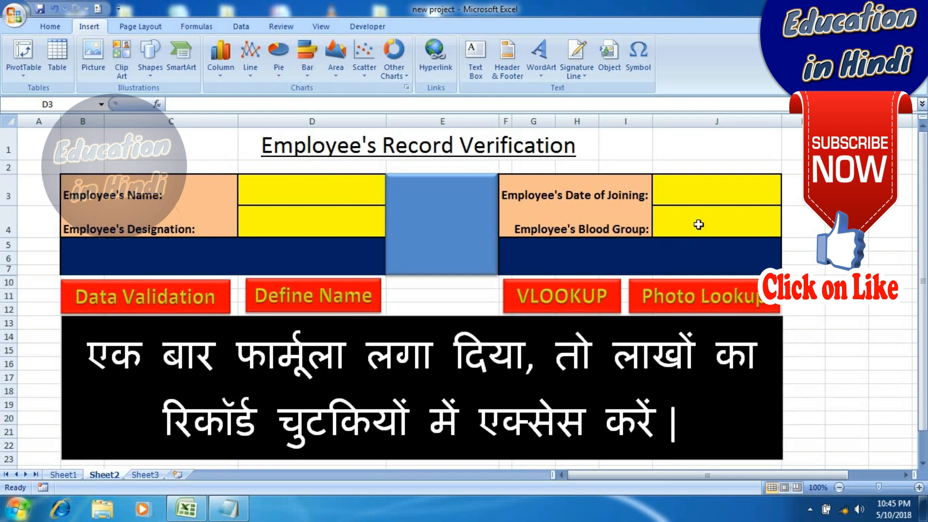
# Move the blue photo rectangle in column E and realign it between the two label blocks of the form.
pyautogui.click(697, 200)
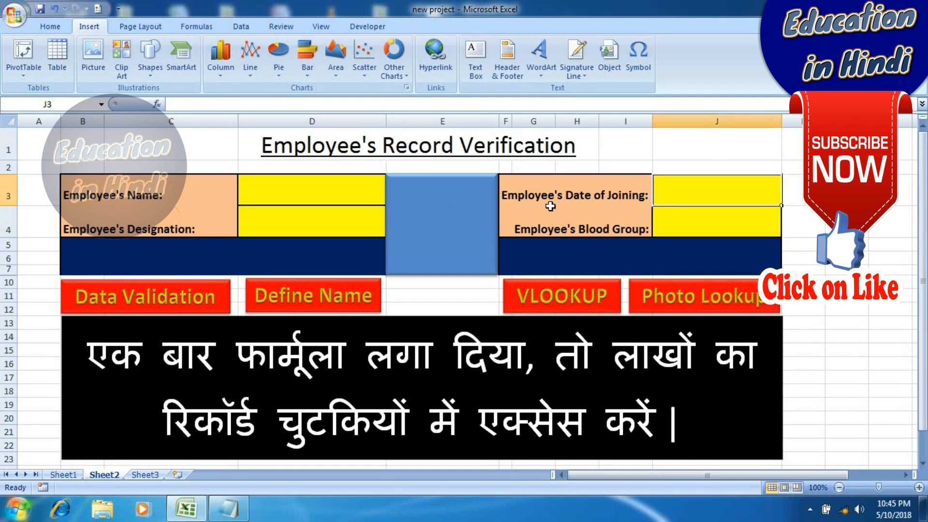
pyautogui.click(437, 190)
pyautogui.moveTo(437, 190)
pyautogui.mouseDown()
pyautogui.moveTo(435, 274)
pyautogui.moveTo(437, 216)
pyautogui.mouseUp()
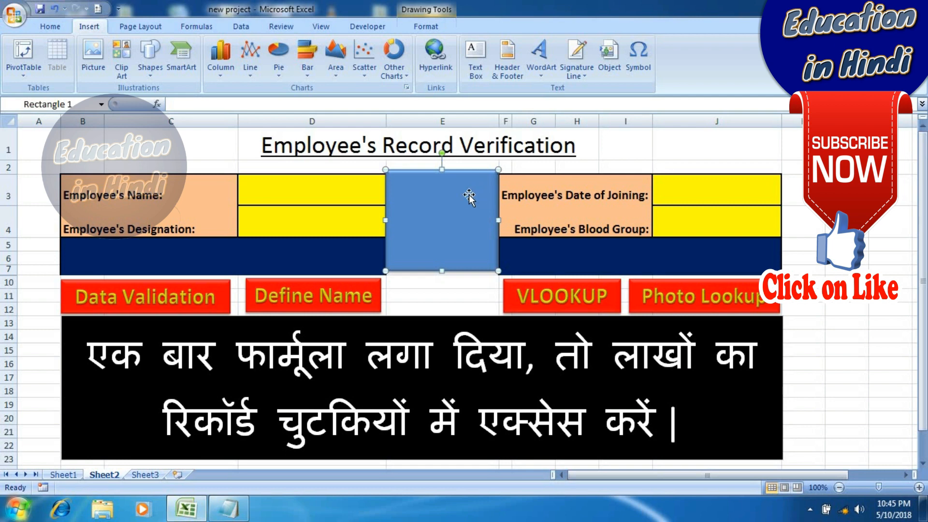
pyautogui.click(304, 194)
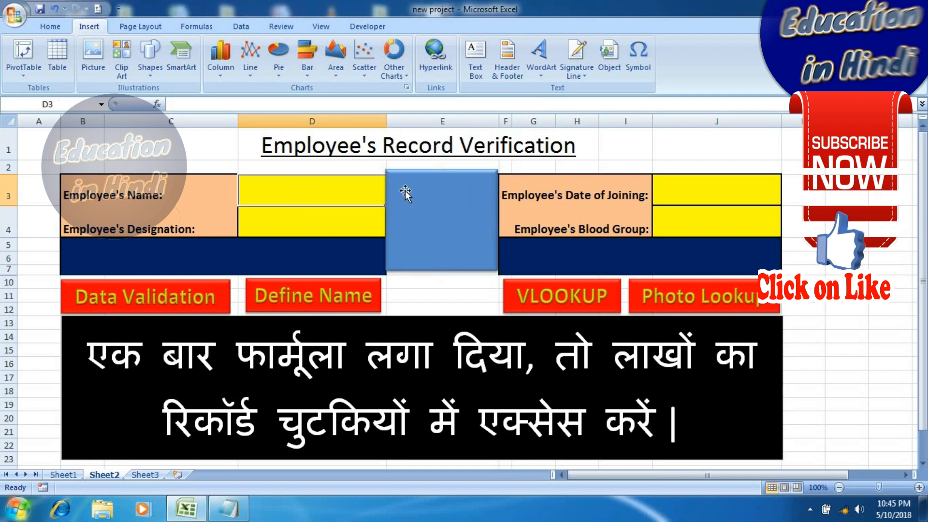
pyautogui.click(424, 198)
pyautogui.moveTo(423, 198); pyautogui.dragTo(424, 201)
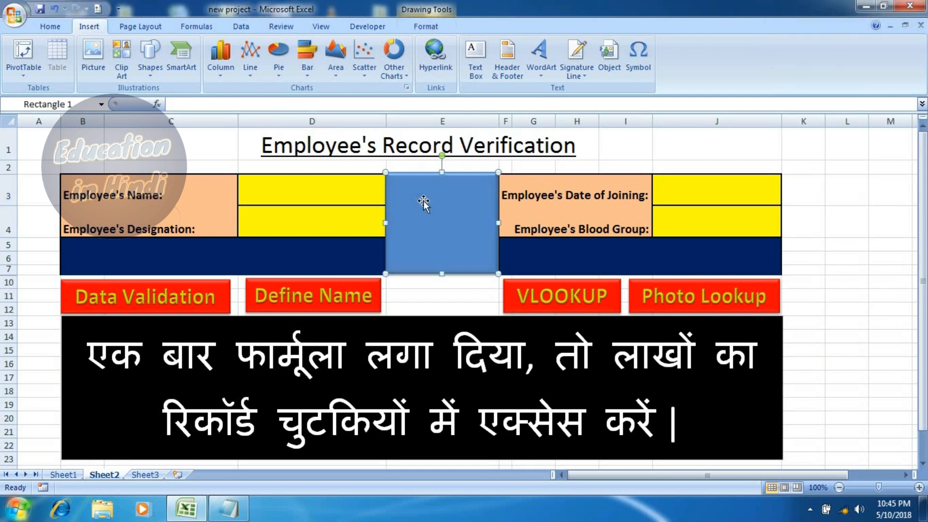
pyautogui.click(356, 164)
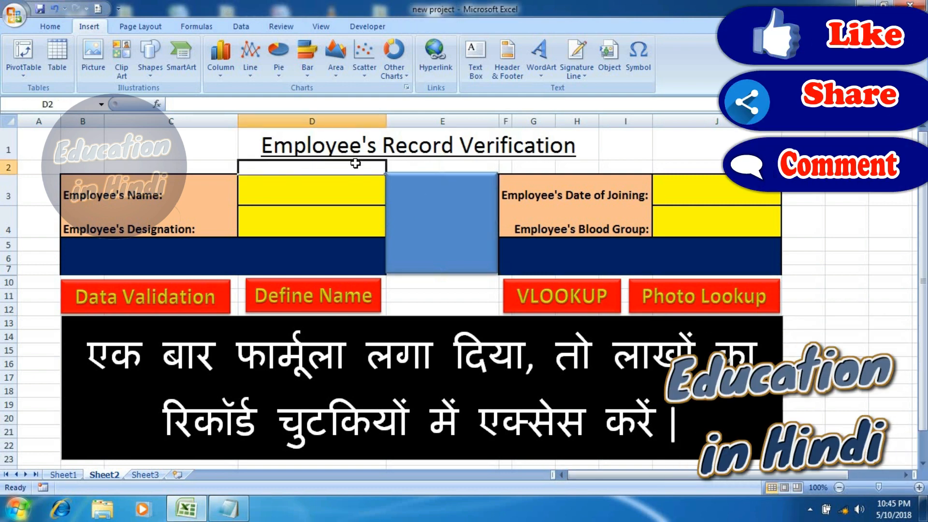
pyautogui.moveTo(458, 197); pyautogui.dragTo(427, 208)
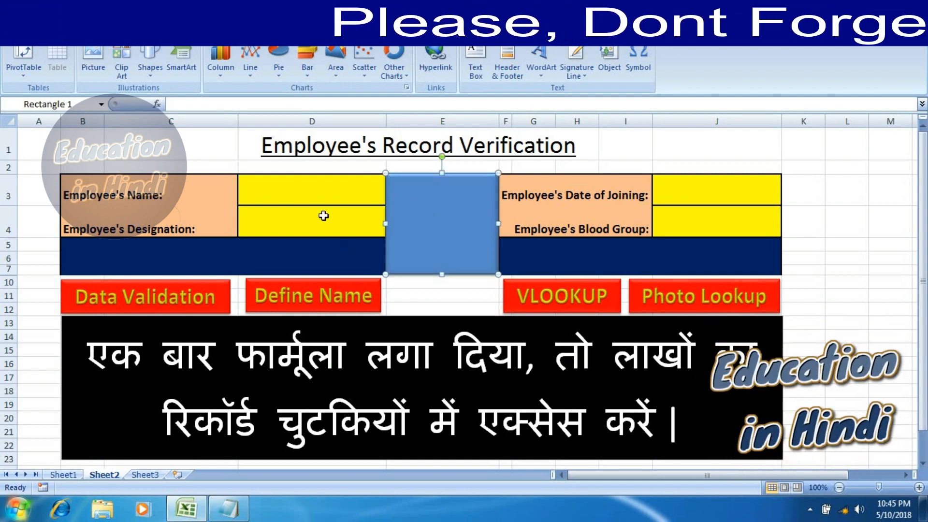
# Define the workbook-scope name emp_name for the employee names in cells C4 to C8 of Sheet1.
pyautogui.click(64, 475)
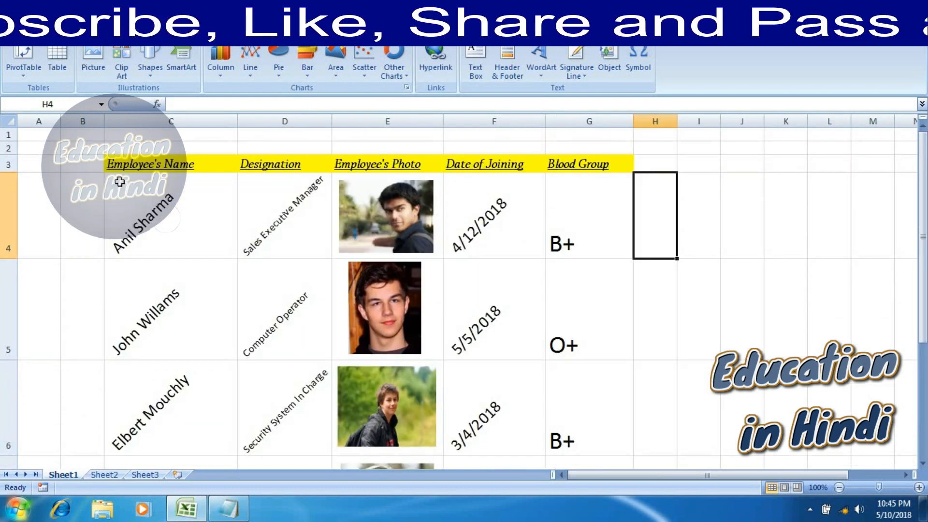
pyautogui.moveTo(196, 187); pyautogui.dragTo(156, 372)
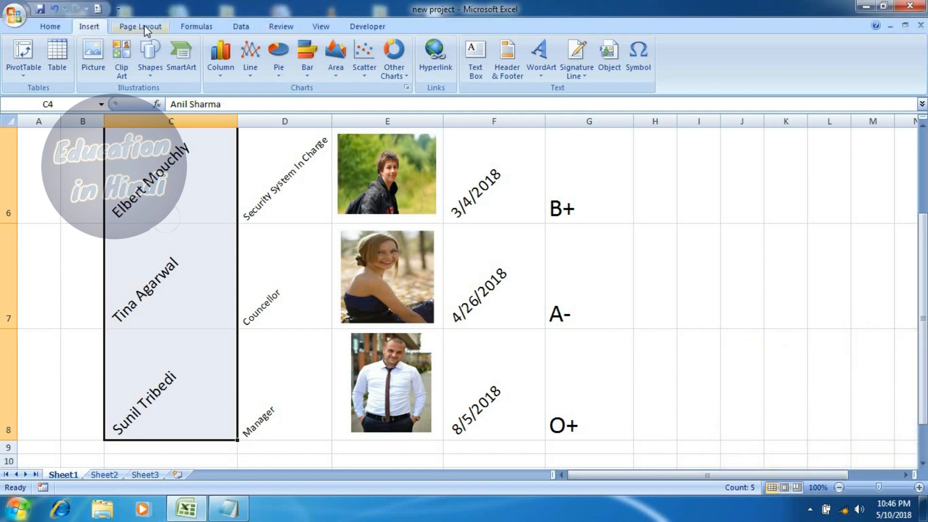
pyautogui.click(193, 26)
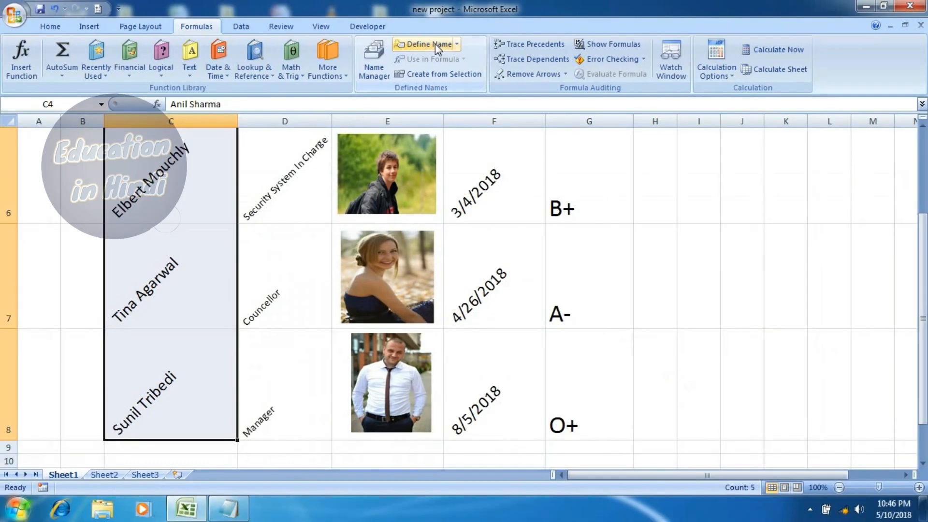
pyautogui.click(436, 66)
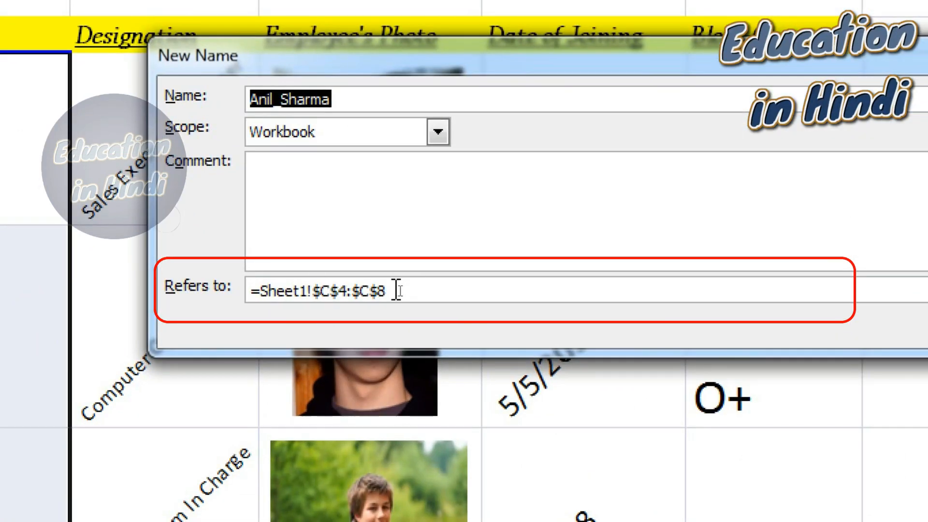
pyautogui.click(397, 290)
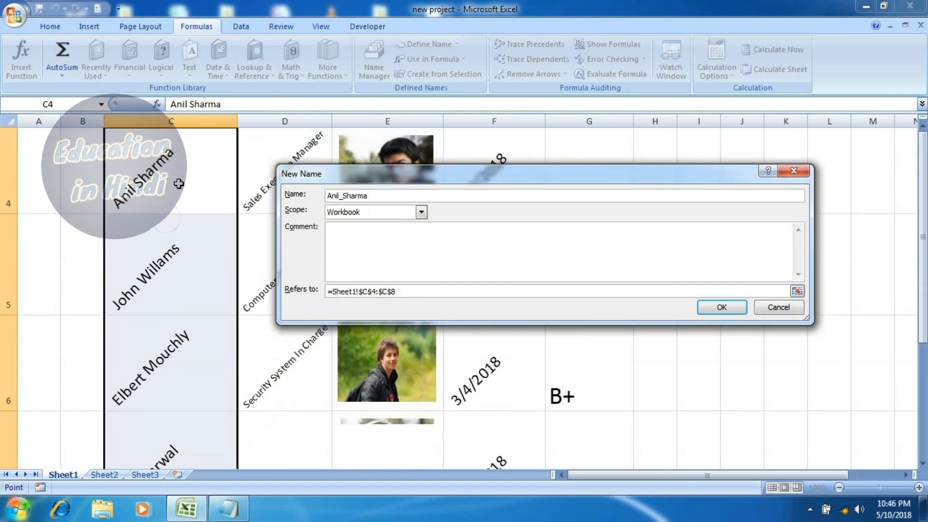
pyautogui.scroll(-2, 179, 183)
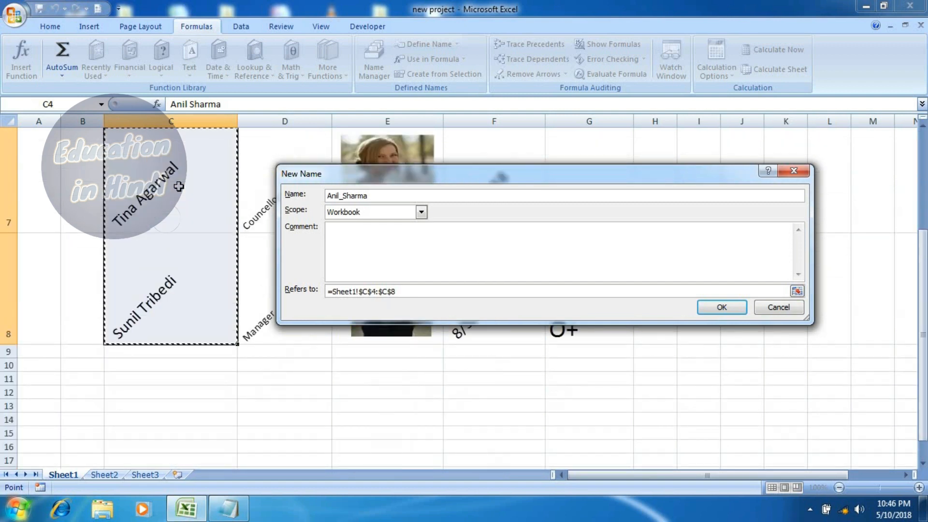
pyautogui.scroll(3, 179, 187)
pyautogui.click(376, 196)
pyautogui.doubleClick(332, 196)
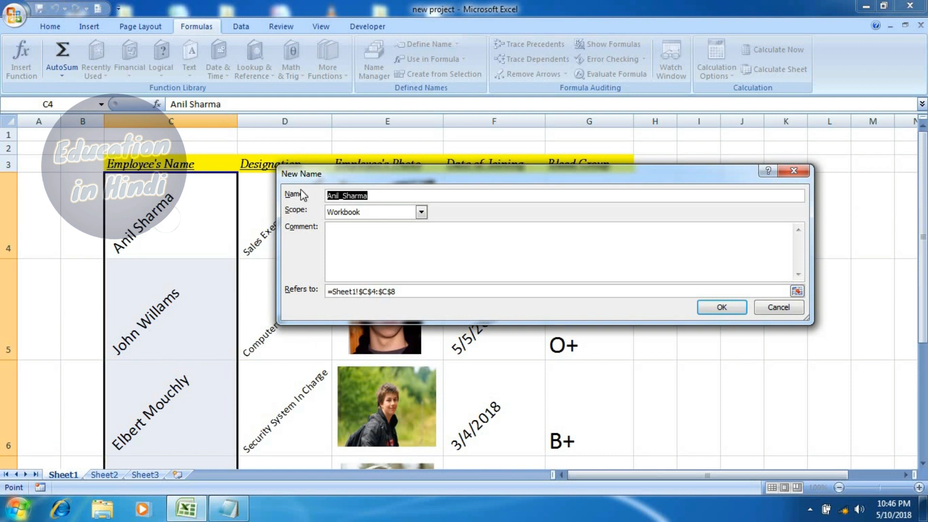
pyautogui.write('emp_name')
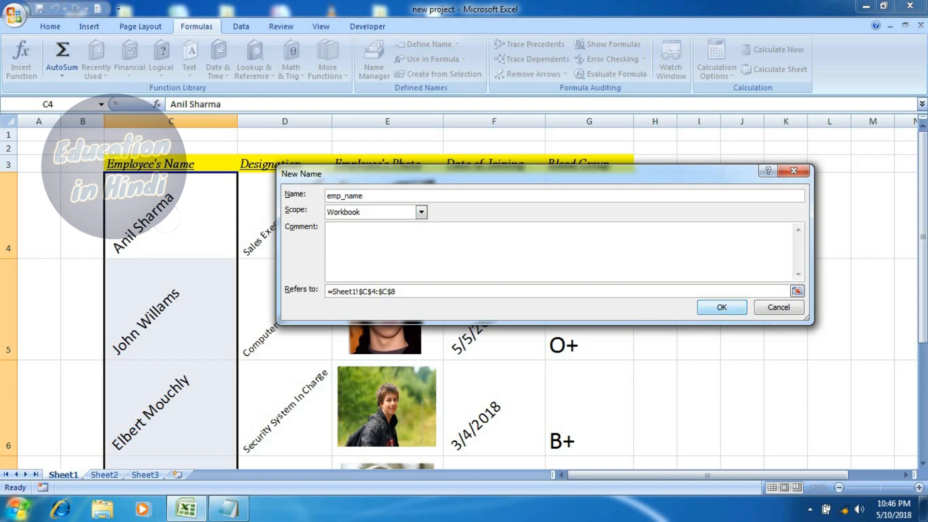
pyautogui.click(722, 307)
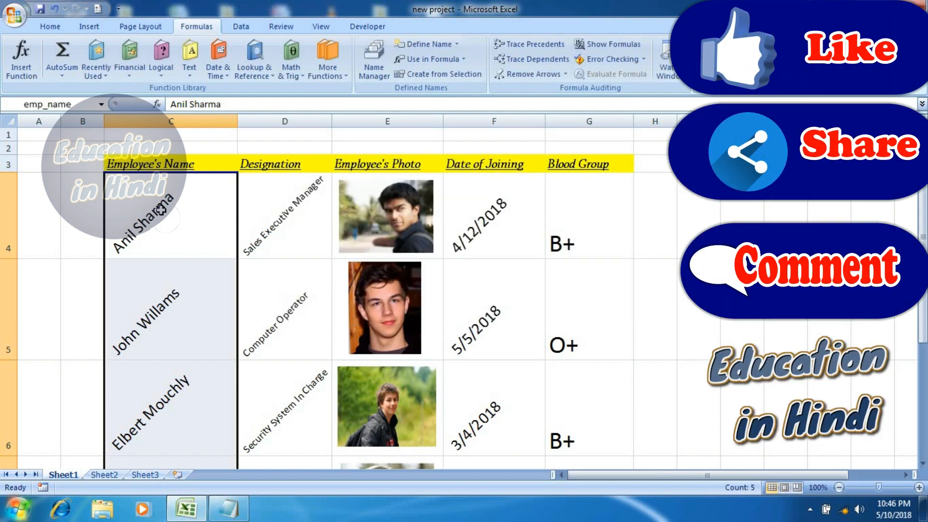
pyautogui.scroll(-10, 161, 209)
pyautogui.scroll(10, 161, 209)
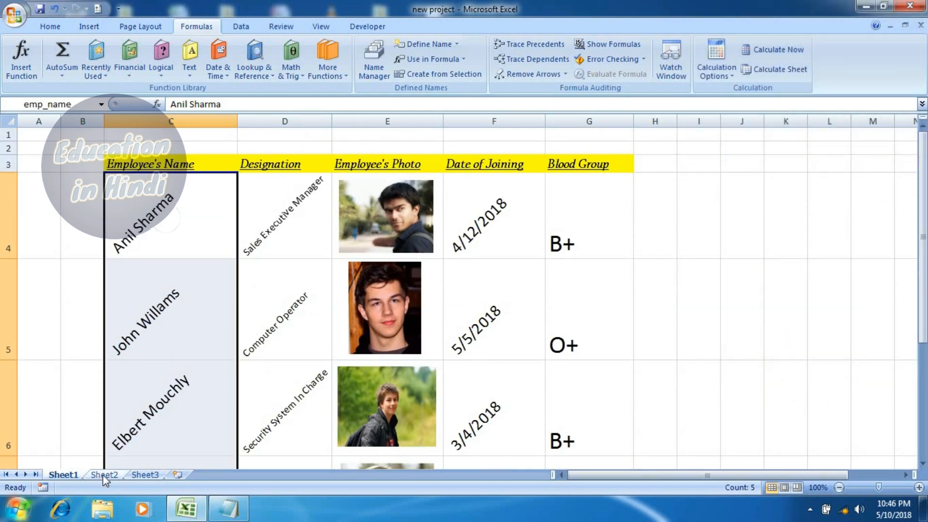
# Apply List data validation with the source =emp_name to the Employee's Name cell D3 on Sheet2.
pyautogui.click(108, 475)
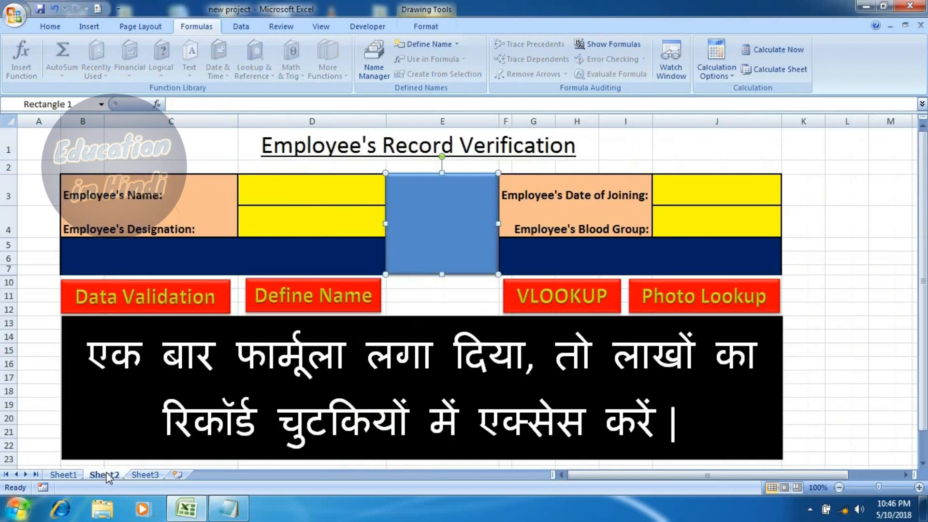
pyautogui.click(308, 194)
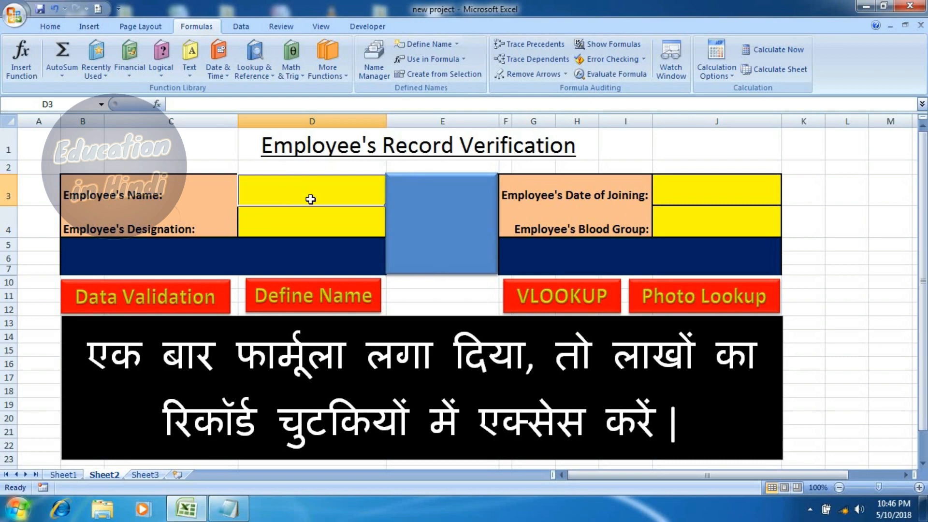
pyautogui.click(247, 29)
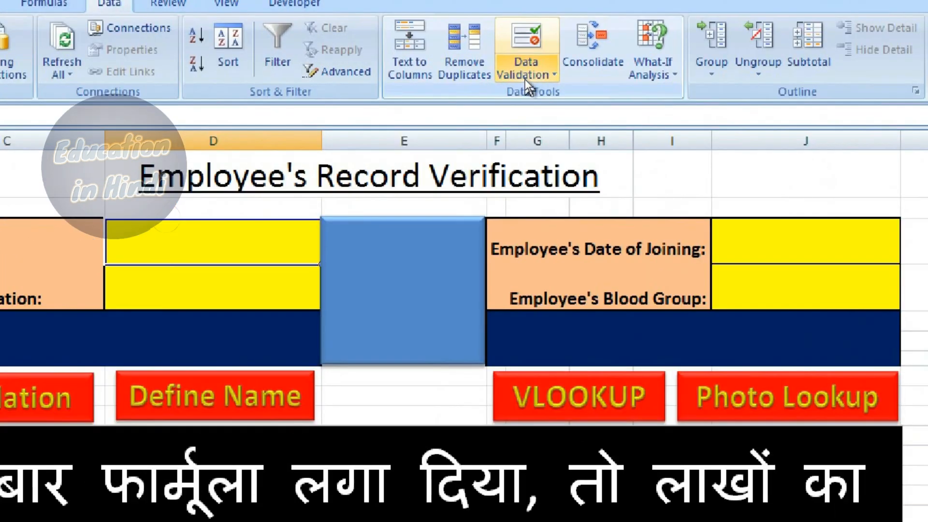
pyautogui.click(525, 76)
pyautogui.click(576, 101)
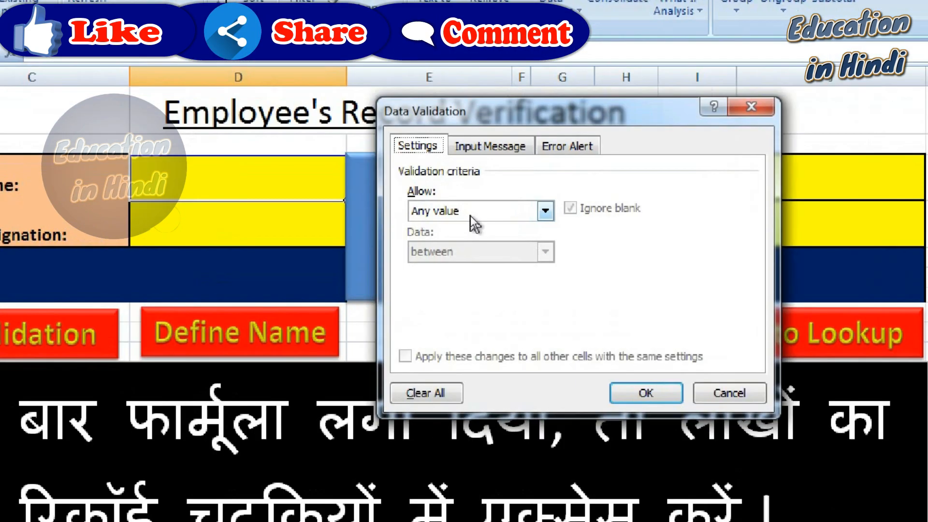
pyautogui.click(471, 216)
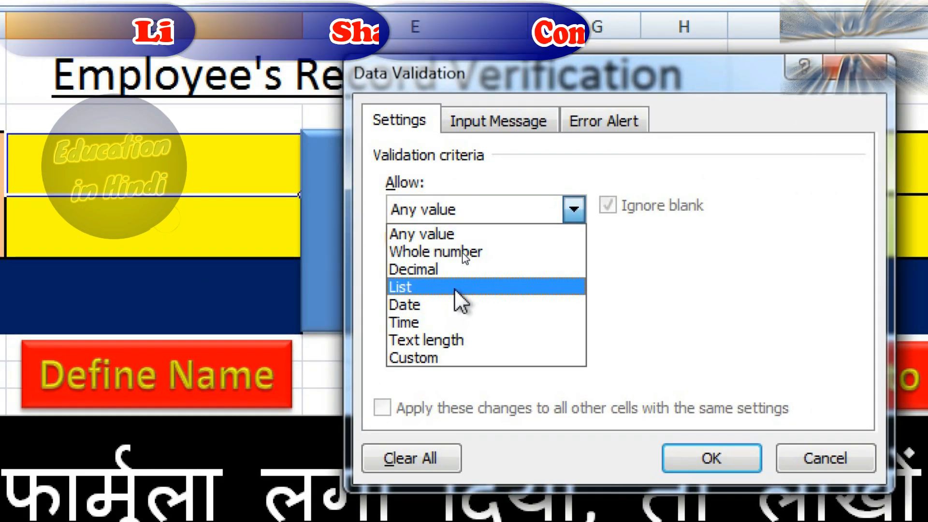
pyautogui.click(455, 289)
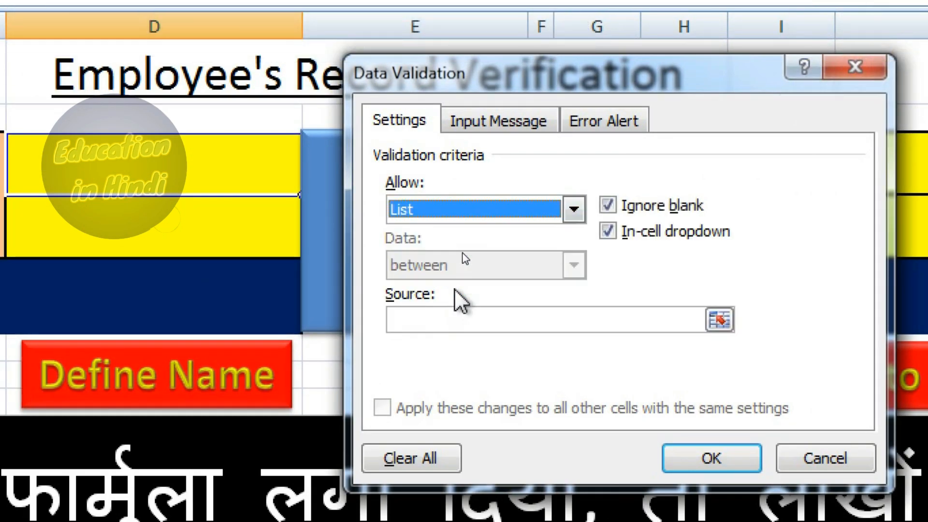
pyautogui.write('=')
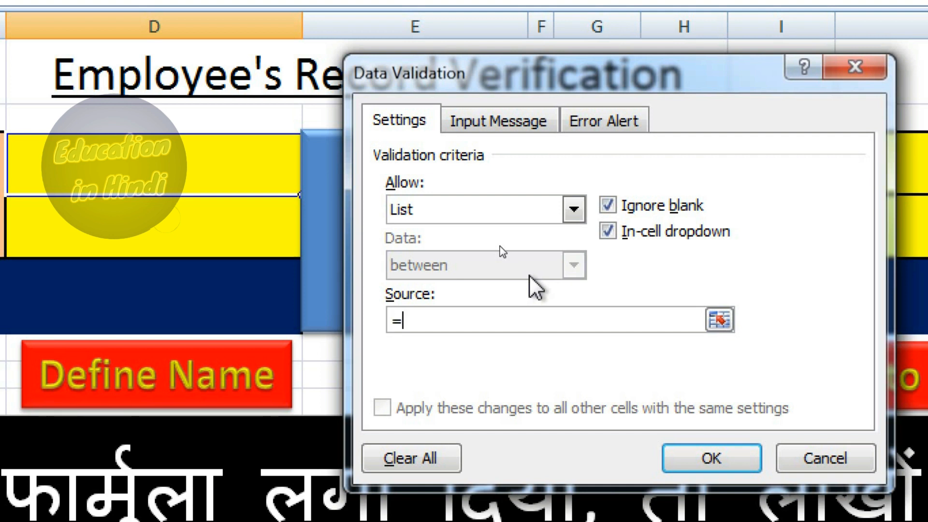
pyautogui.write('emp')
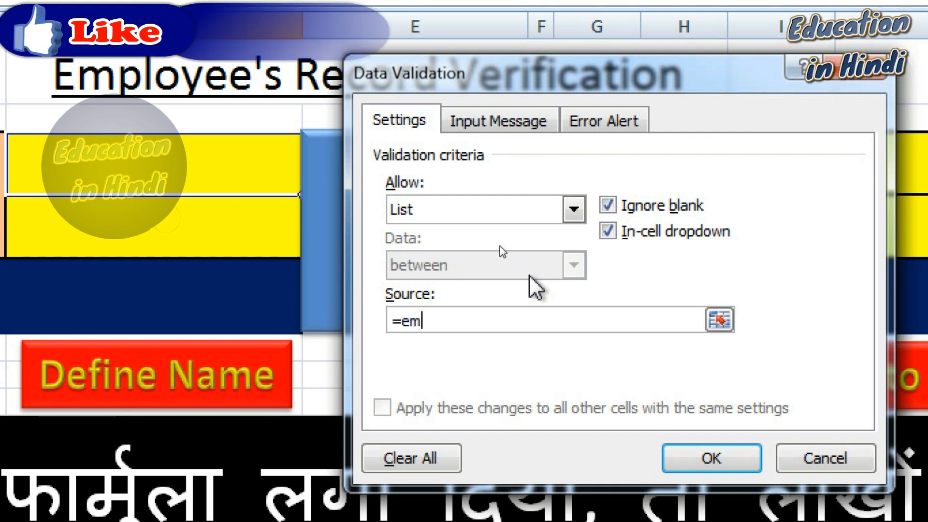
pyautogui.write('_name')
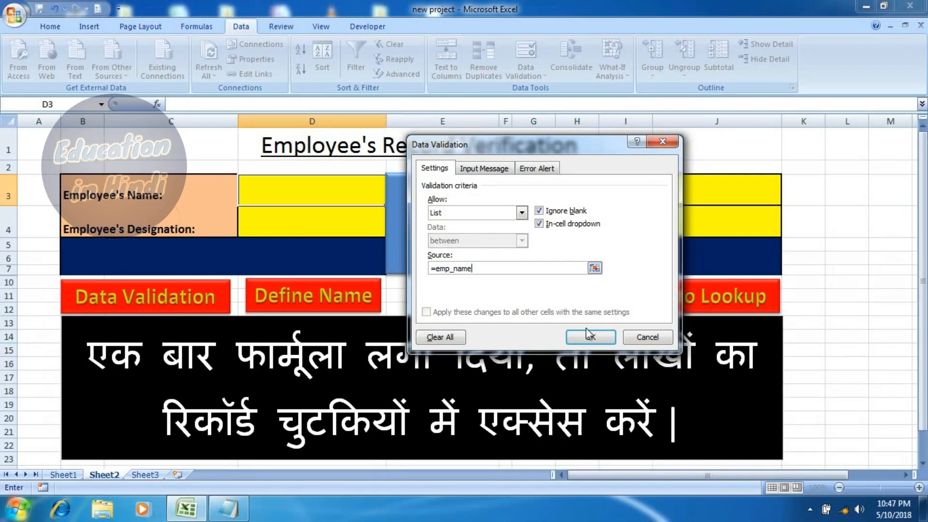
pyautogui.click(589, 337)
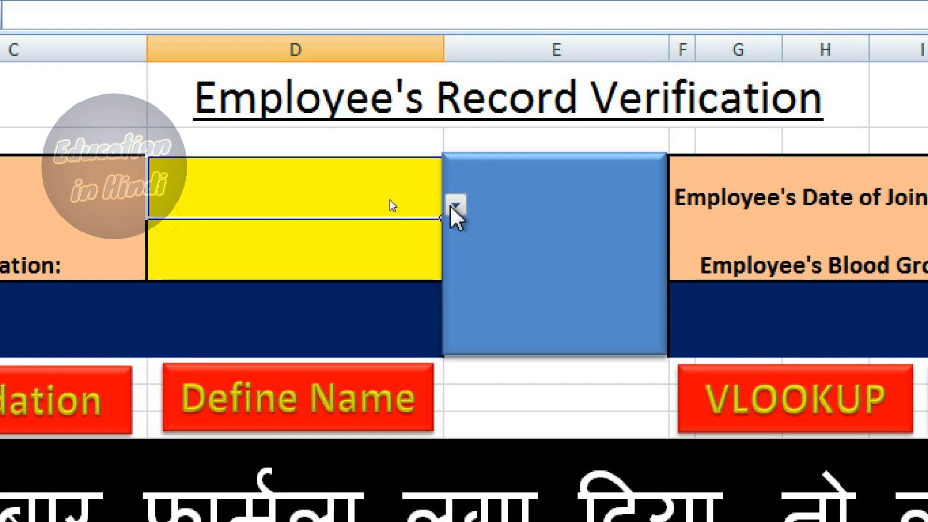
# Choose the first employee from the new dropdown list in cell D3.
pyautogui.click(455, 205)
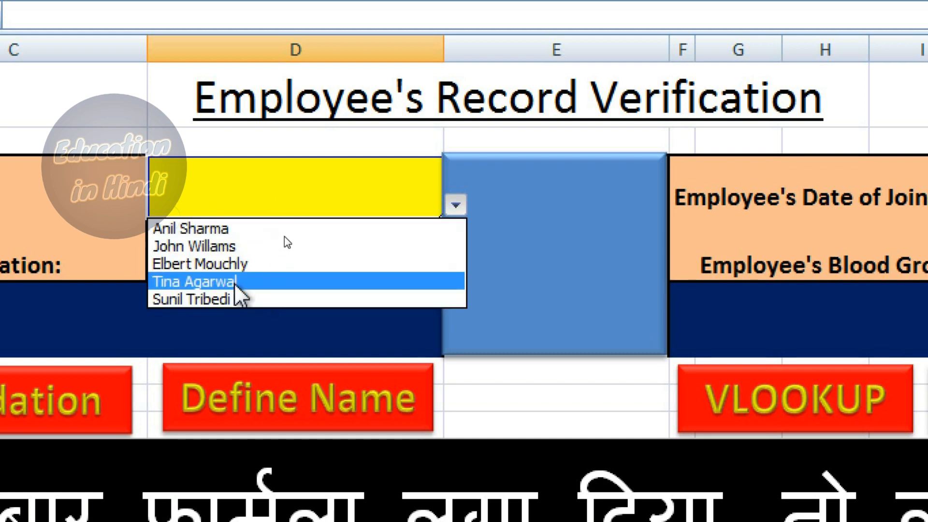
pyautogui.click(224, 235)
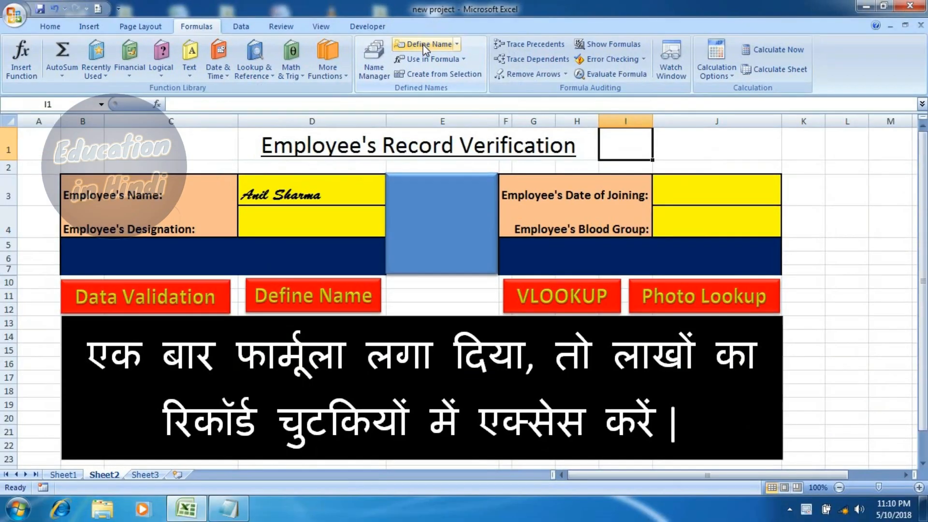
# Start a new workbook-scope defined name called emp_desg.
pyautogui.click(425, 65)
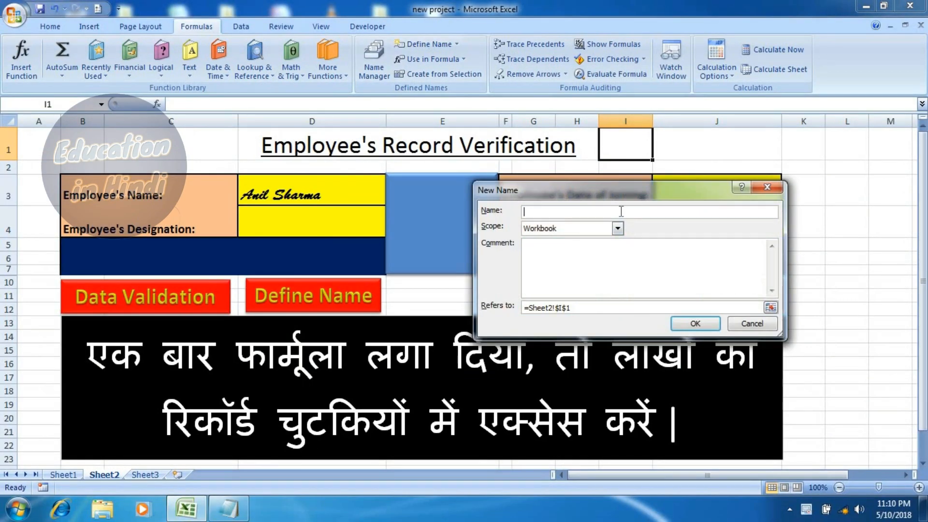
pyautogui.moveTo(613, 191); pyautogui.dragTo(433, 266)
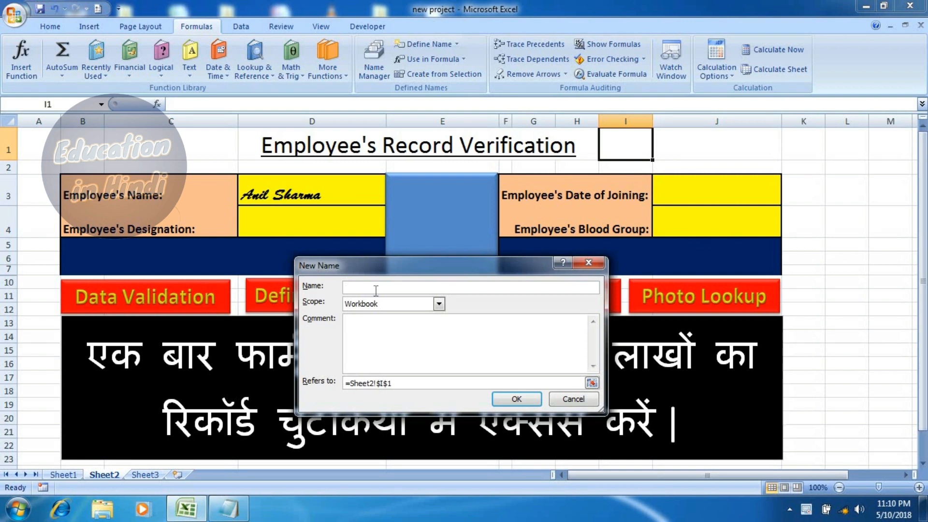
pyautogui.moveTo(370, 272); pyautogui.dragTo(356, 257)
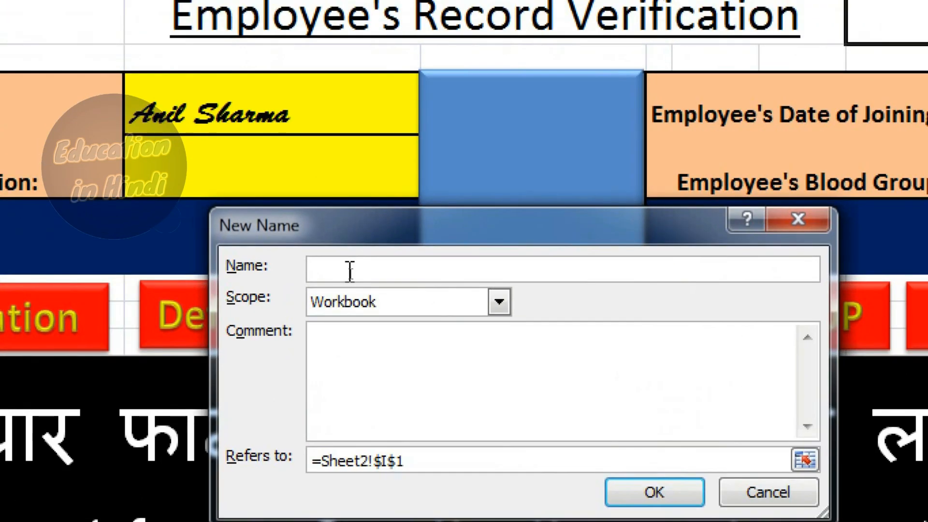
pyautogui.write('emp_desg')
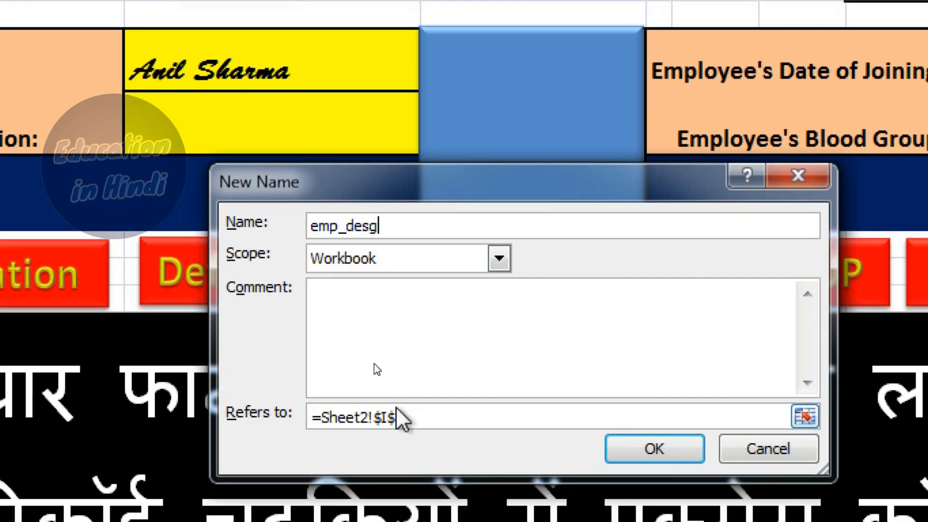
# Replace the emp_desg reference with the start of a VLOOKUP formula that uses Sheet2 cell $D$3 as the lookup value.
pyautogui.moveTo(405, 417); pyautogui.dragTo(312, 416)
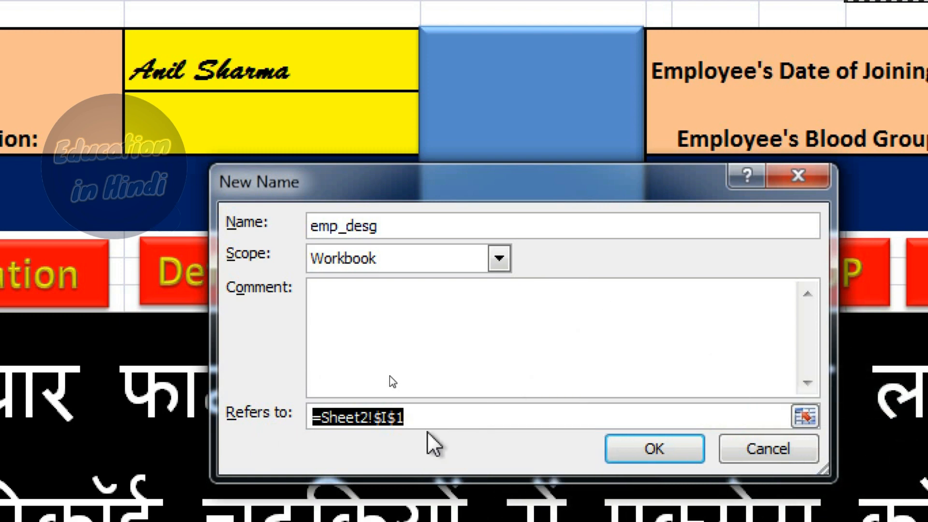
pyautogui.press('BackSpace')
pyautogui.write('=')
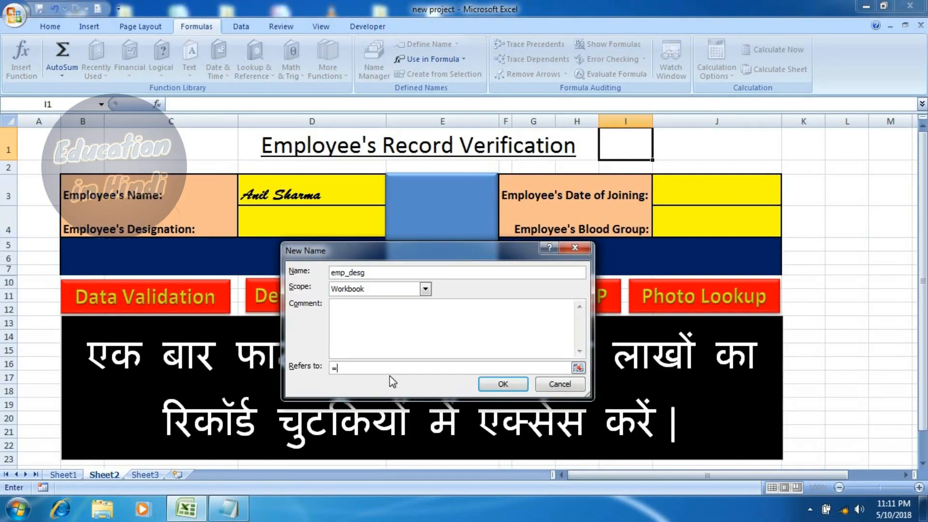
pyautogui.write('vlookup(')
pyautogui.moveTo(403, 262); pyautogui.dragTo(500, 179)
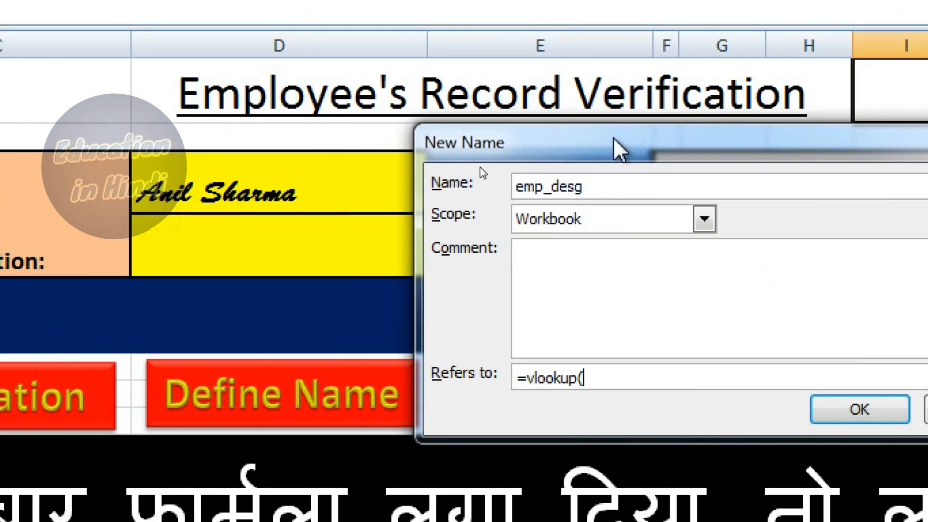
pyautogui.moveTo(613, 137); pyautogui.dragTo(696, 127)
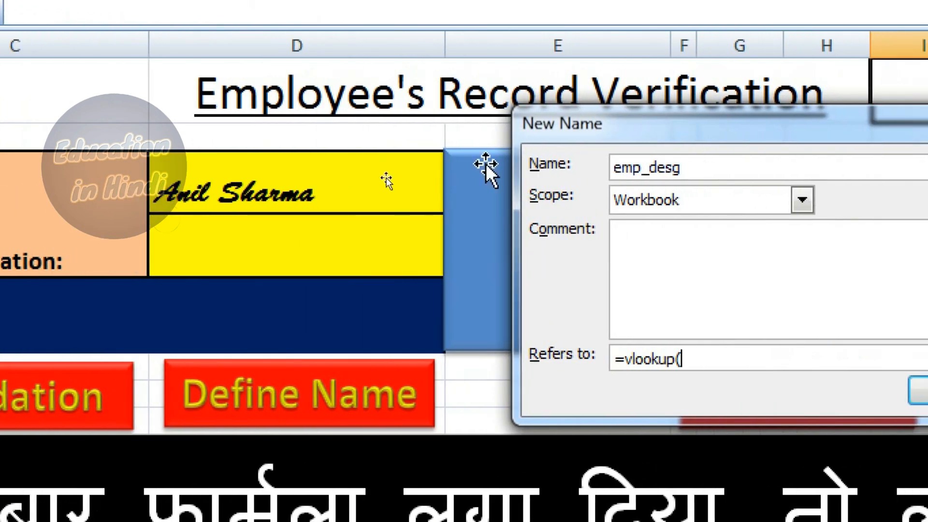
pyautogui.click(466, 183)
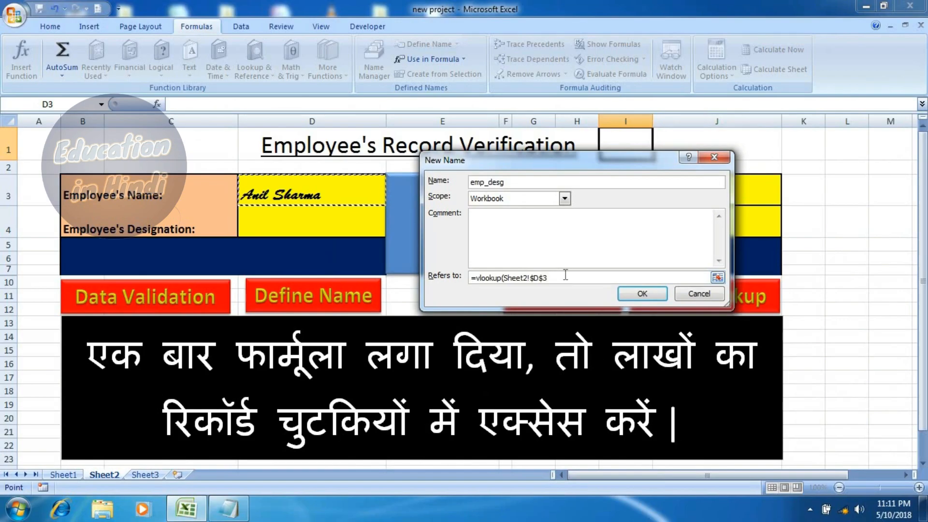
pyautogui.write(',')
# Complete the emp_desg VLOOKUP with the table range Sheet1!$C$3:$G$8, column index 2 and match value 0.
pyautogui.click(57, 475)
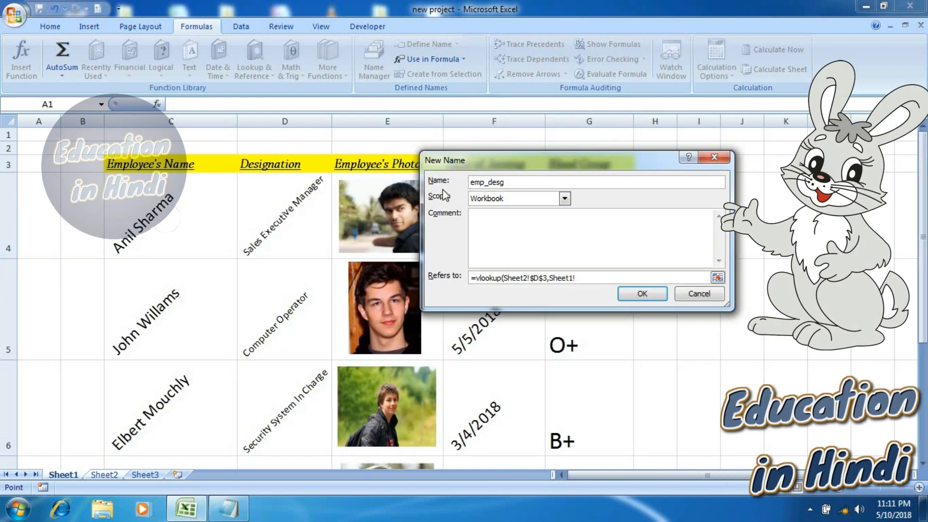
pyautogui.moveTo(471, 156); pyautogui.dragTo(468, 203)
pyautogui.moveTo(124, 169); pyautogui.dragTo(558, 368)
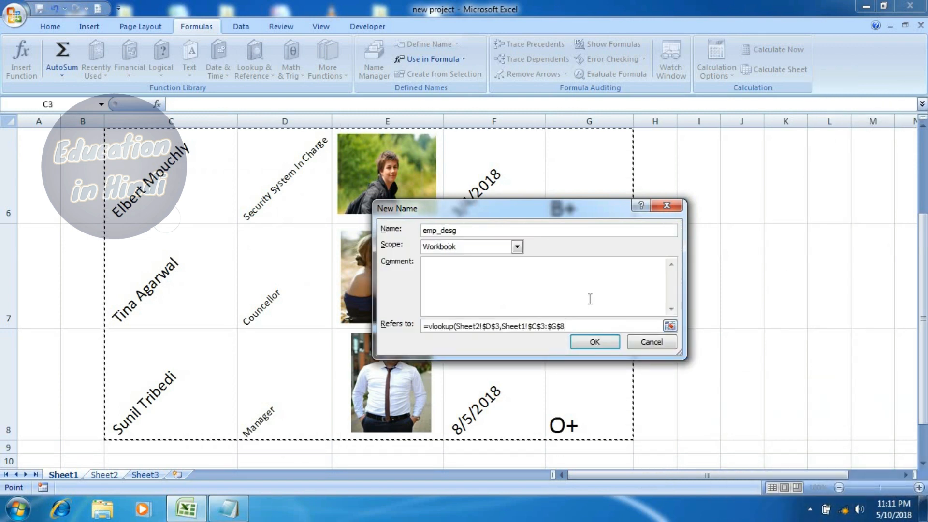
pyautogui.write(',')
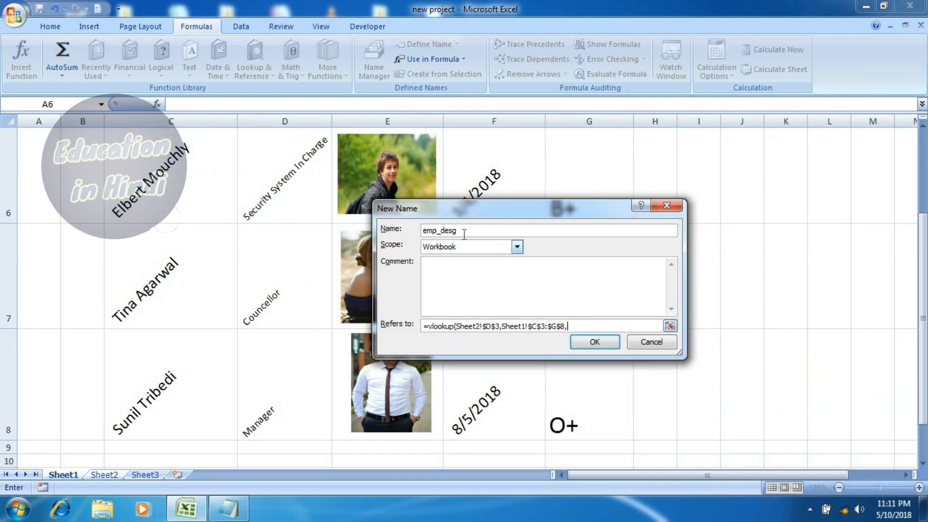
pyautogui.scroll(2, 265, 271)
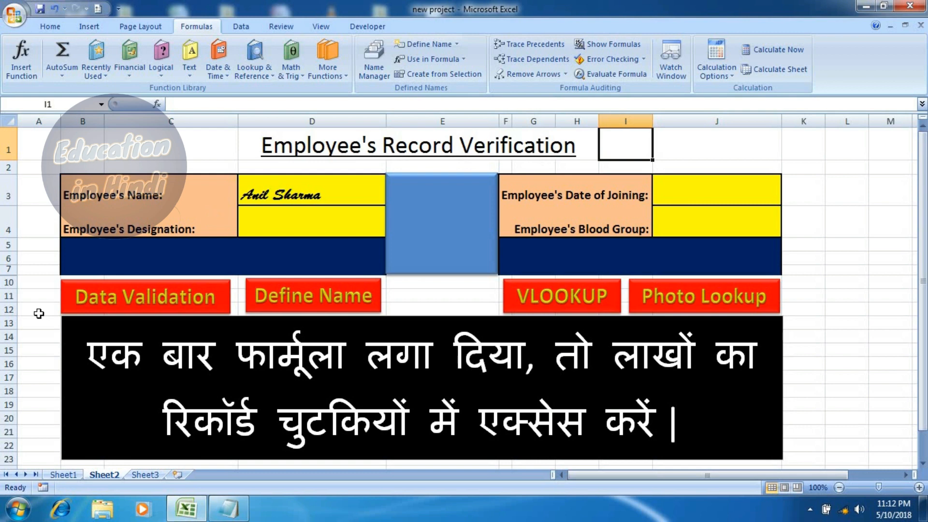
# Copy the VLOOKUP formula of the defined name emp_desg from the list of existing names.
pyautogui.click(62, 475)
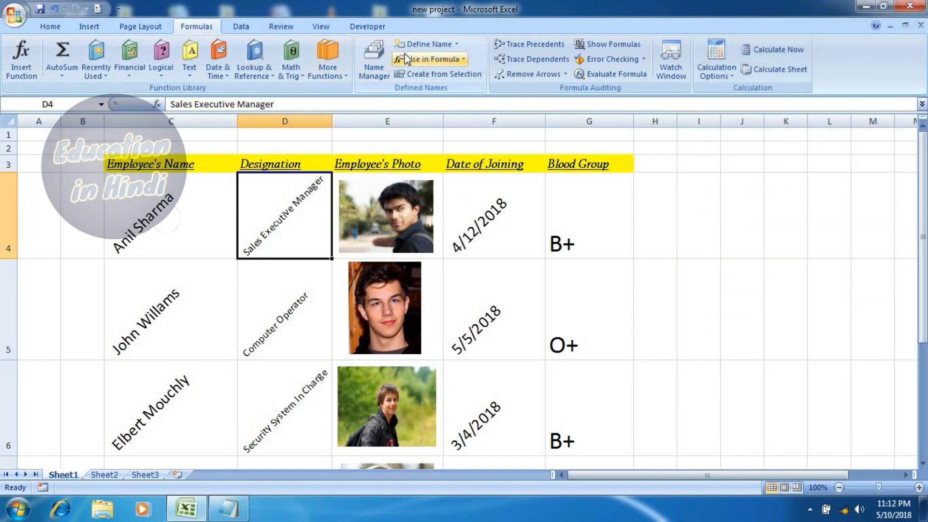
pyautogui.click(375, 64)
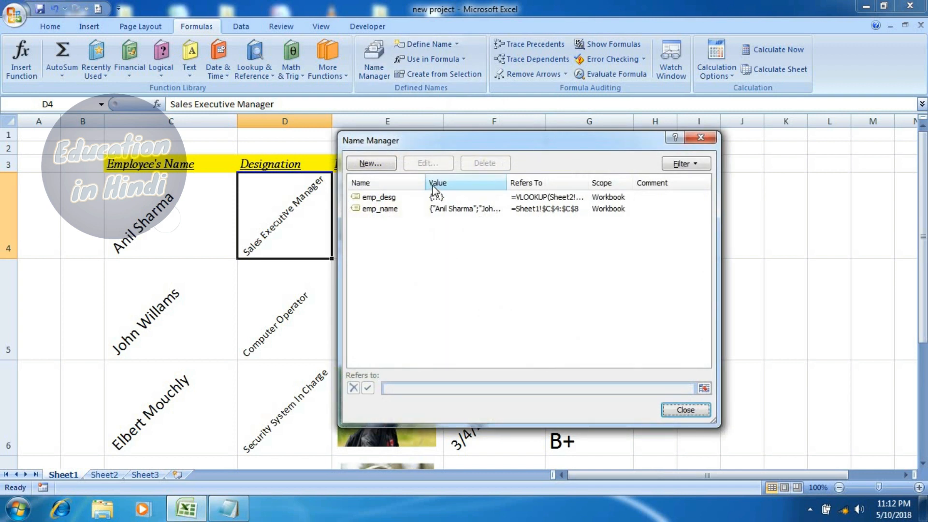
pyautogui.click(401, 200)
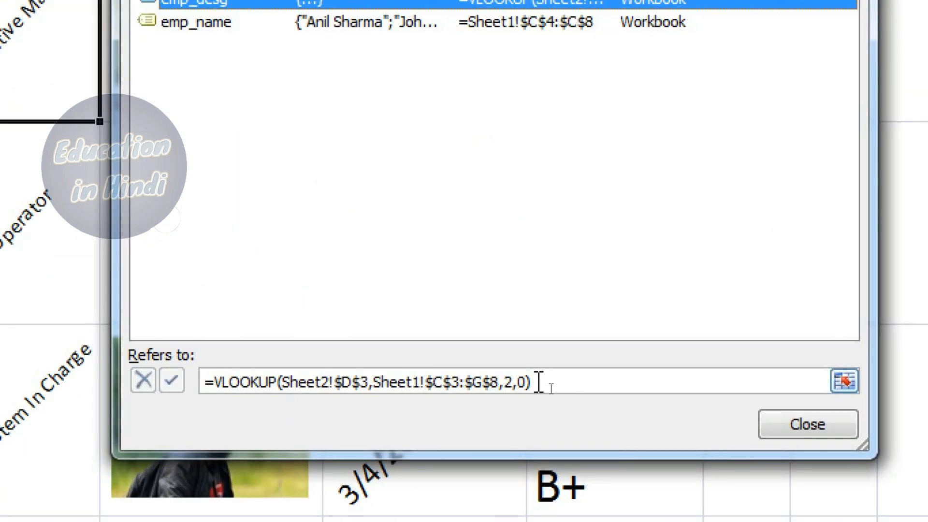
pyautogui.moveTo(539, 382); pyautogui.dragTo(205, 382)
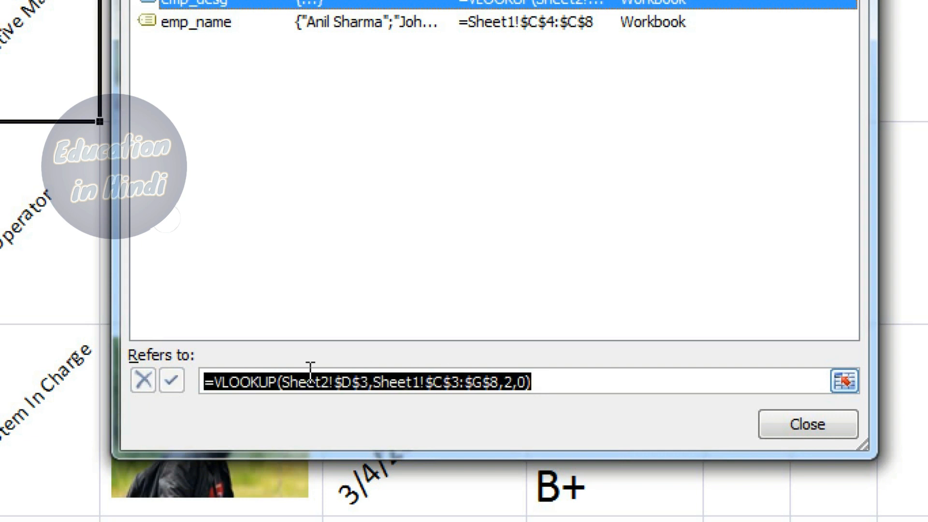
pyautogui.rightClick(278, 383)
pyautogui.click(335, 443)
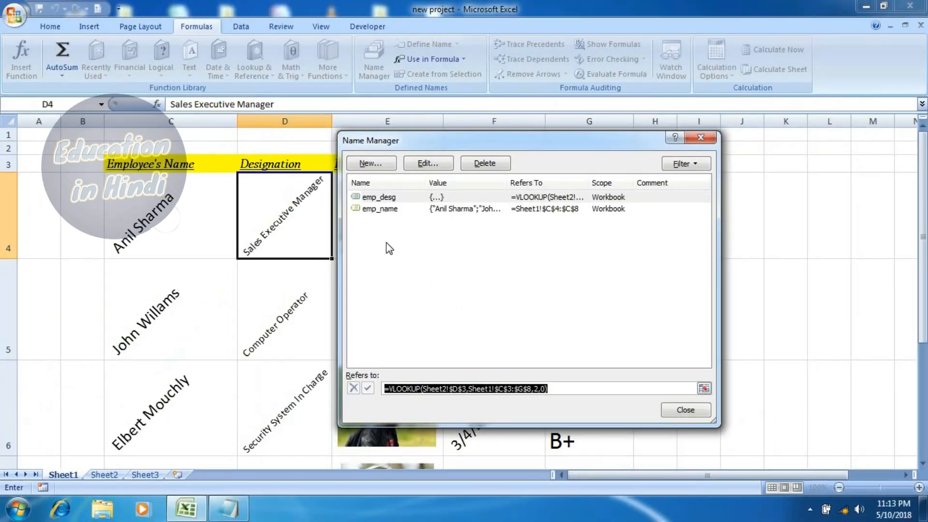
# Define the name emp_doj with the copied formula, changing the column index to 4: =VLOOKUP(Sheet2!$D$3,Sheet1!$C$3:$G$8,4,0).
pyautogui.click(371, 164)
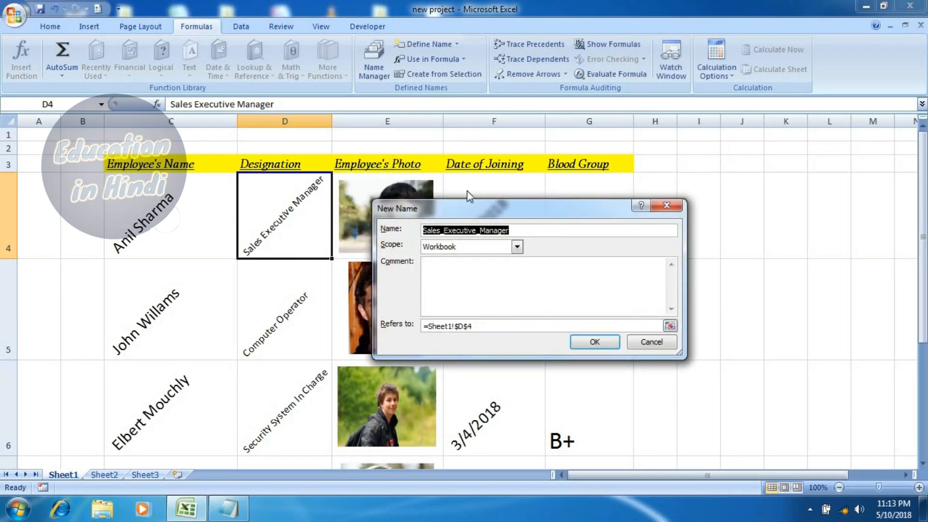
pyautogui.write('emp_')
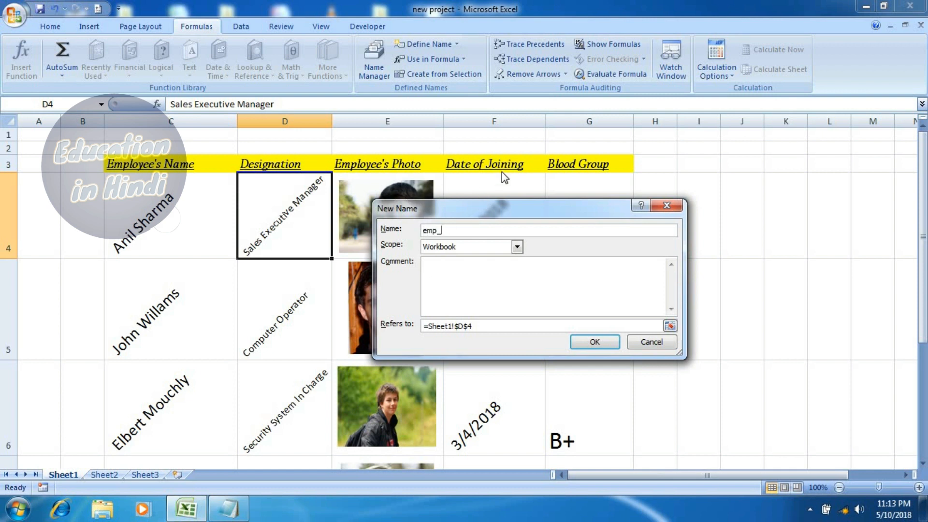
pyautogui.write('doj')
pyautogui.click(488, 327)
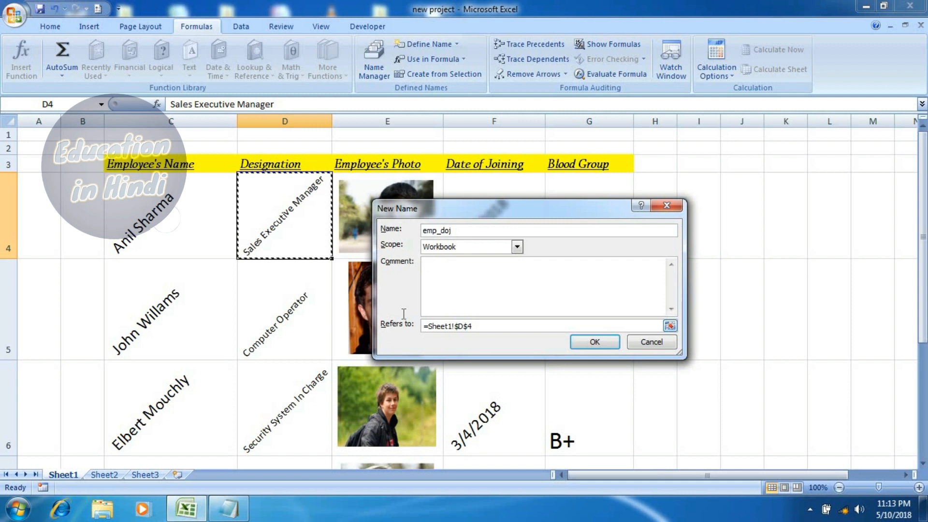
pyautogui.hotkey('ctrl', 'v')
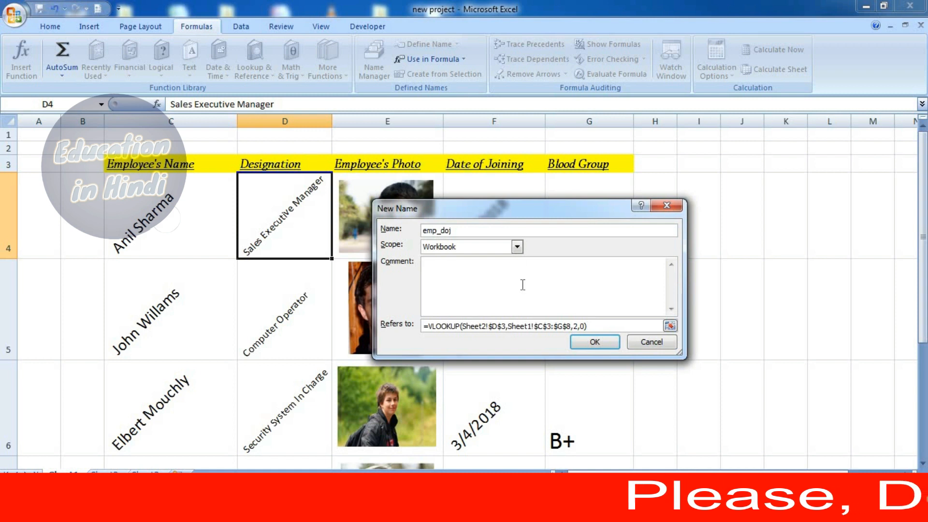
pyautogui.doubleClick(575, 326)
pyautogui.write('4')
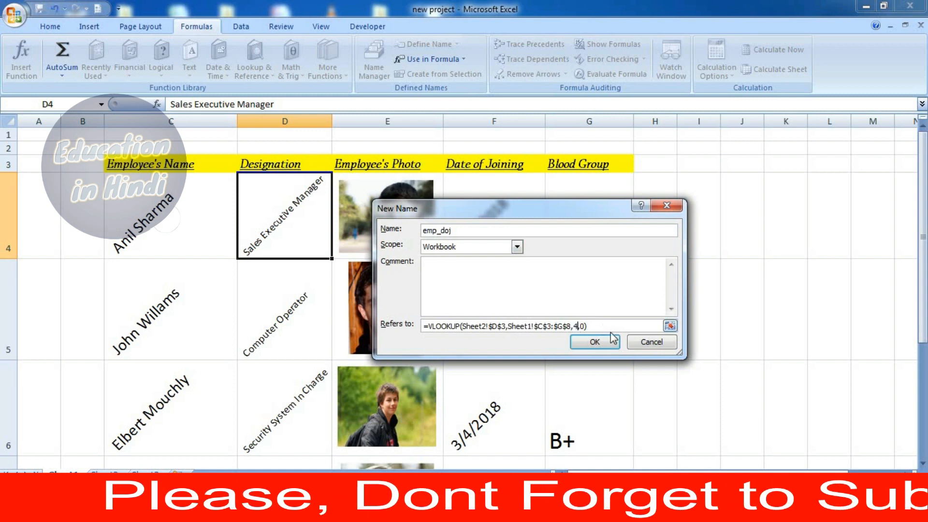
pyautogui.click(594, 342)
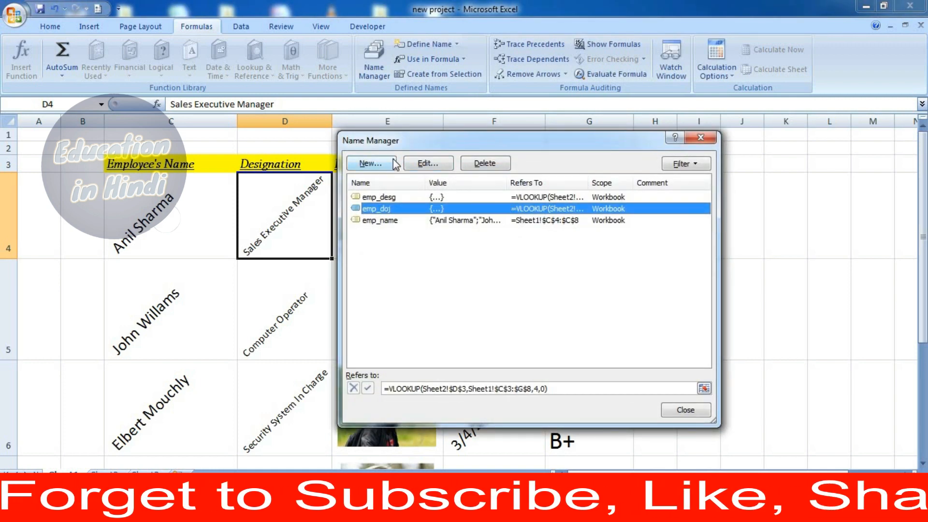
# Define the name emp_bg with the copied formula, changing the column index to 5: =VLOOKUP(Sheet2!$D$3,Sheet1!$C$3:$G$8,5,0).
pyautogui.click(370, 163)
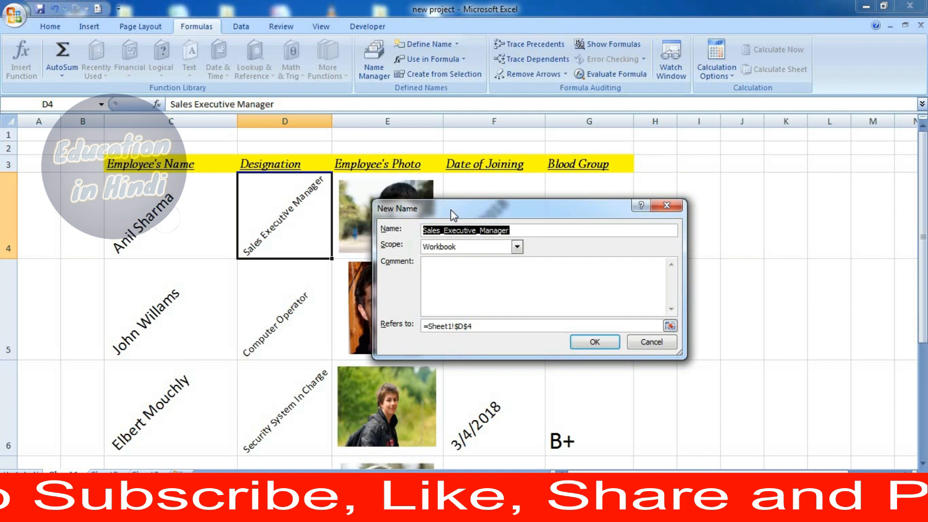
pyautogui.write('emp_bg')
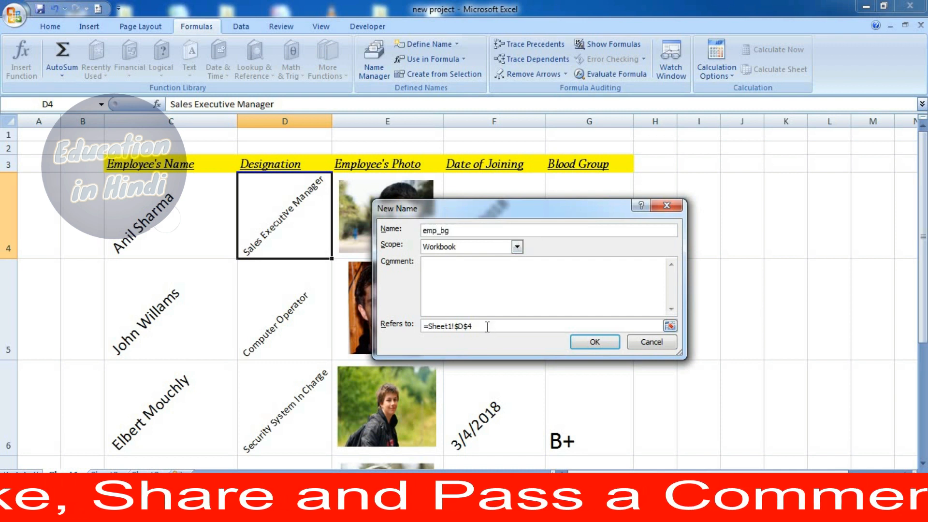
pyautogui.moveTo(488, 327); pyautogui.dragTo(428, 326)
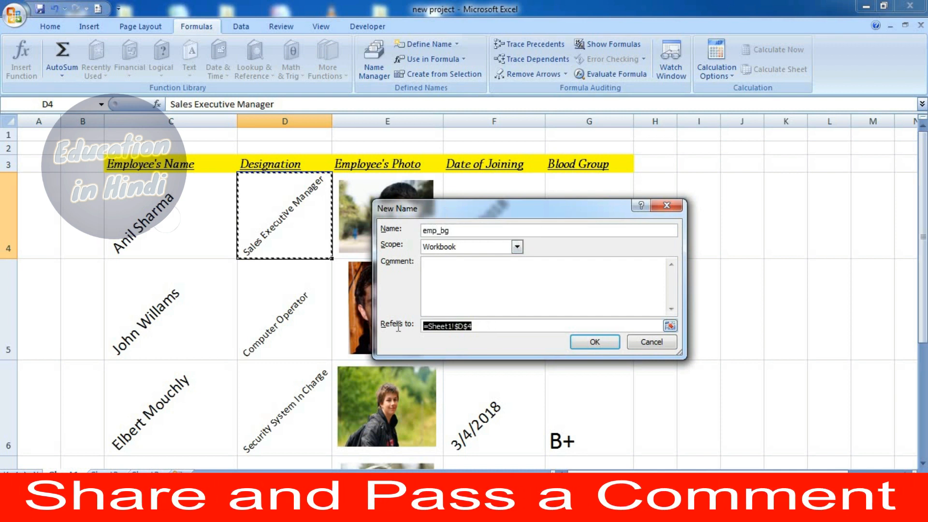
pyautogui.hotkey('ctrl', 'v')
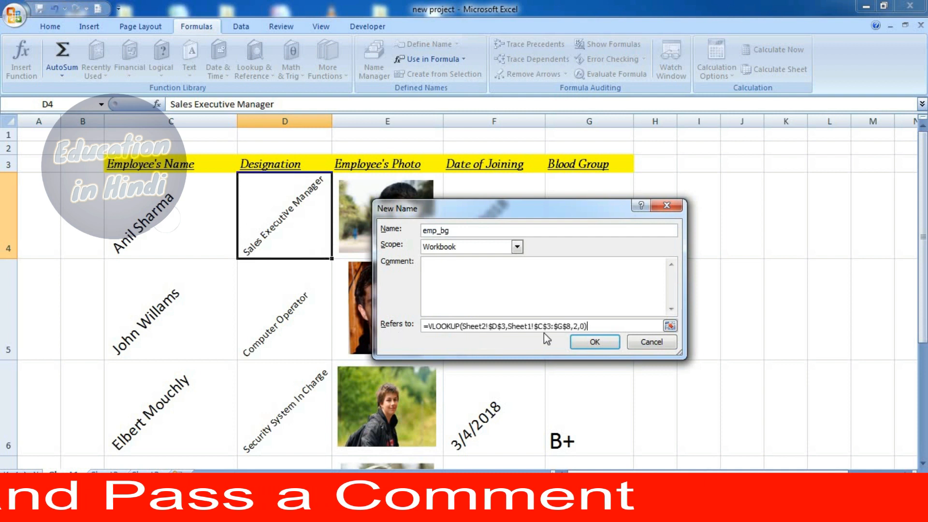
pyautogui.click(579, 327)
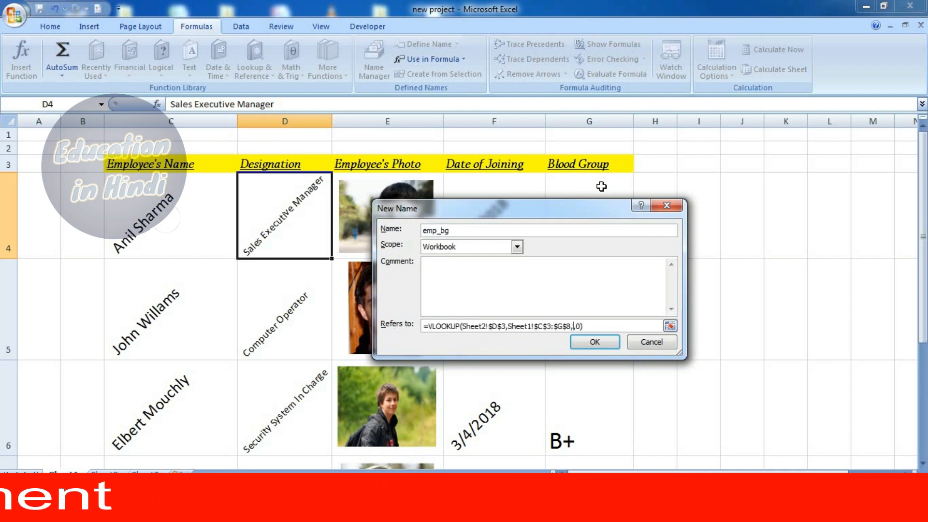
pyautogui.press('BackSpace')
pyautogui.write('5,')
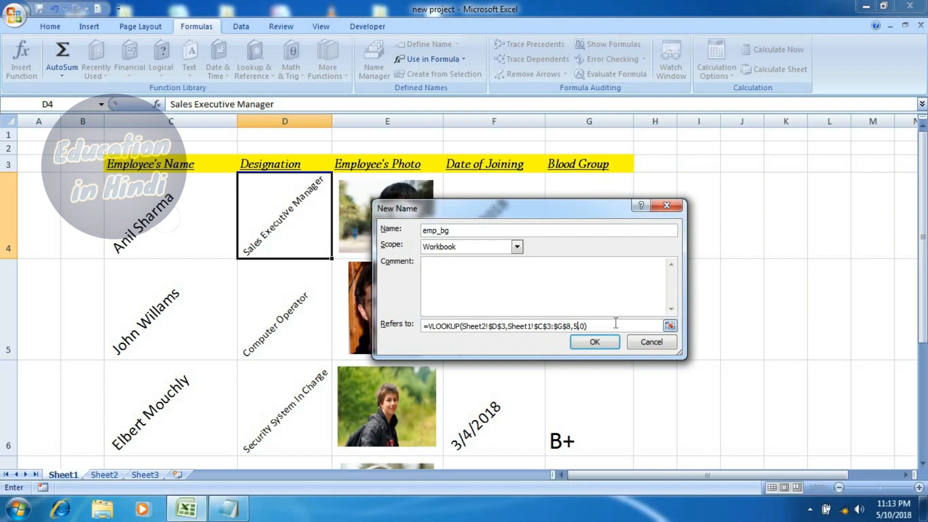
pyautogui.click(595, 342)
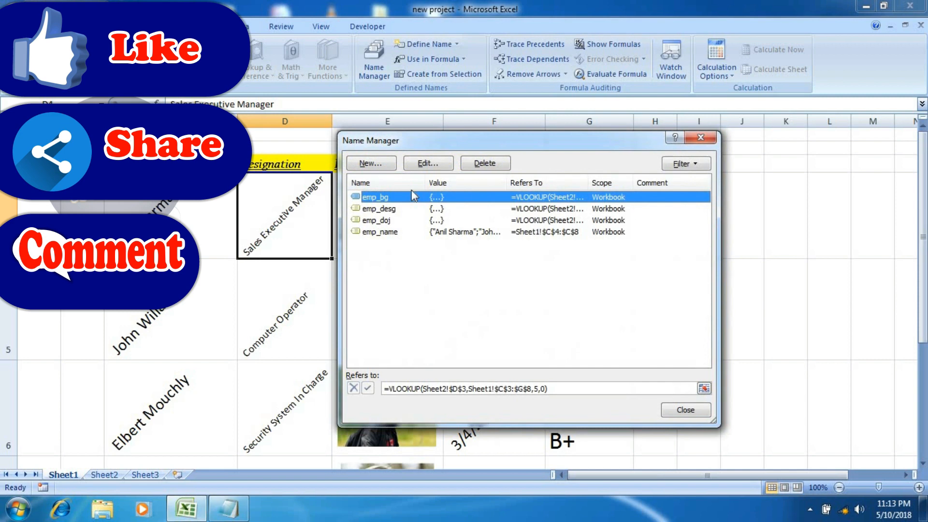
# Check the formula stored for emp_desg among the defined names and close the list.
pyautogui.moveTo(383, 258); pyautogui.dragTo(437, 208)
pyautogui.click(437, 208)
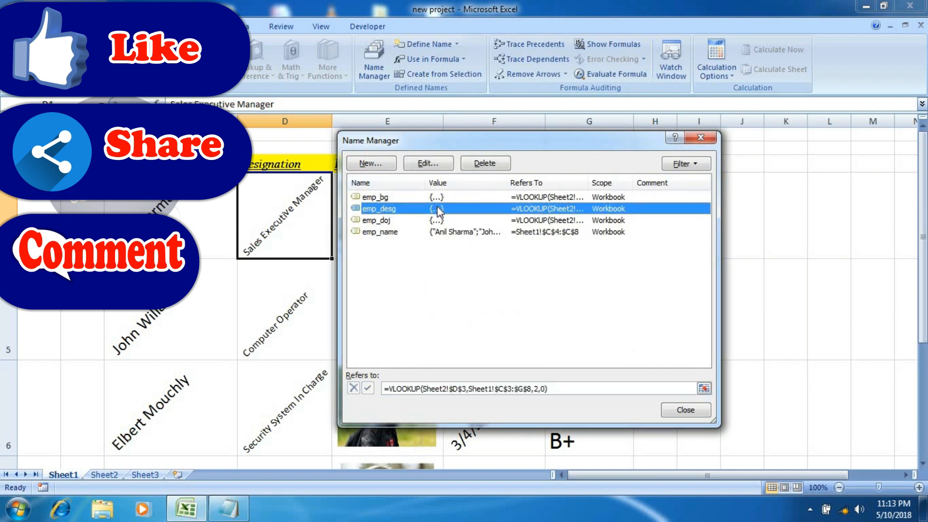
pyautogui.click(686, 410)
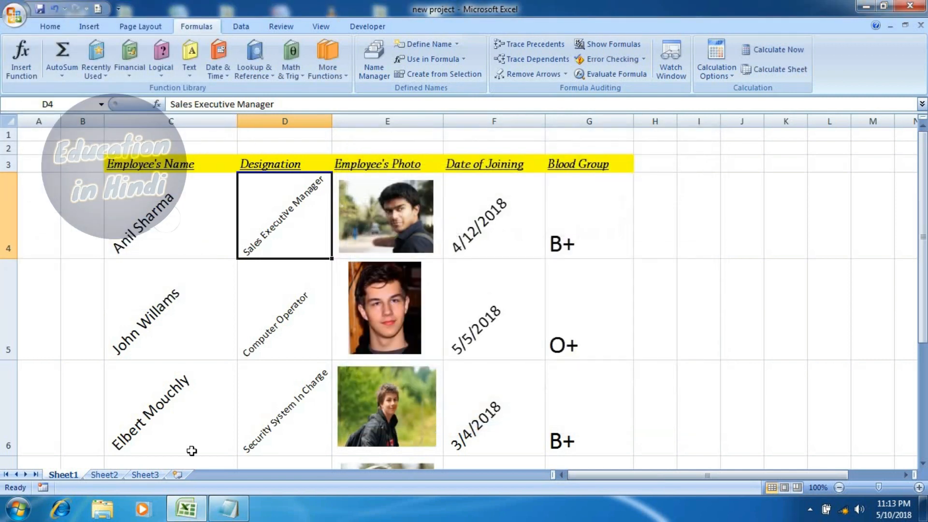
# On Sheet2, fill the Employee's Designation cell D4 with the formula =emp_desg.
pyautogui.click(107, 475)
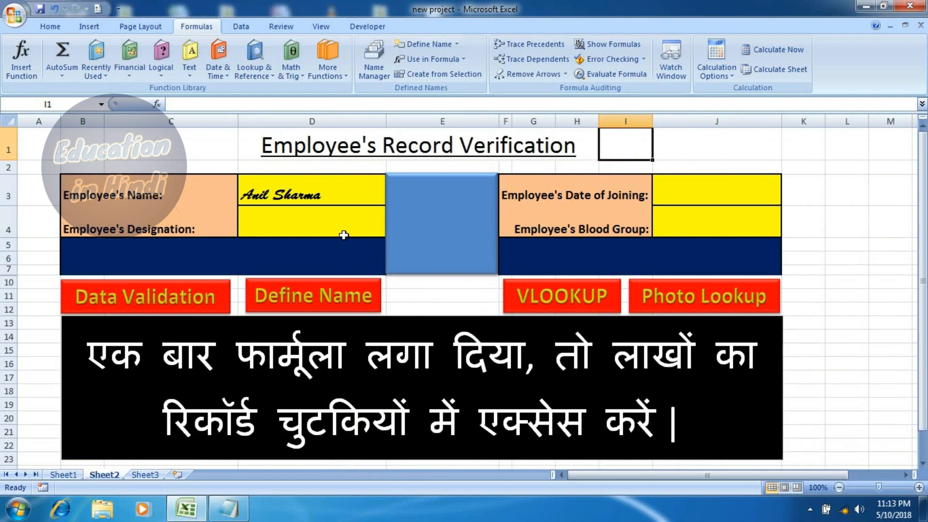
pyautogui.click(313, 226)
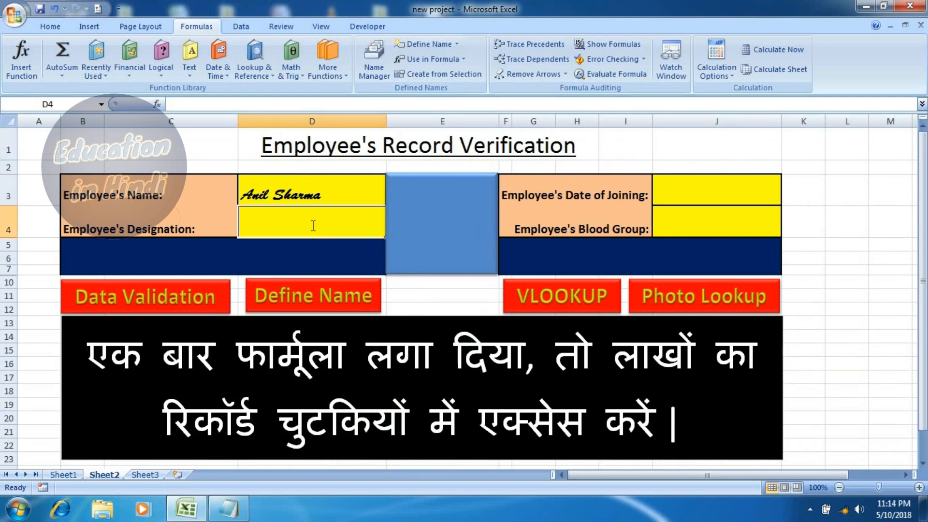
pyautogui.write('=')
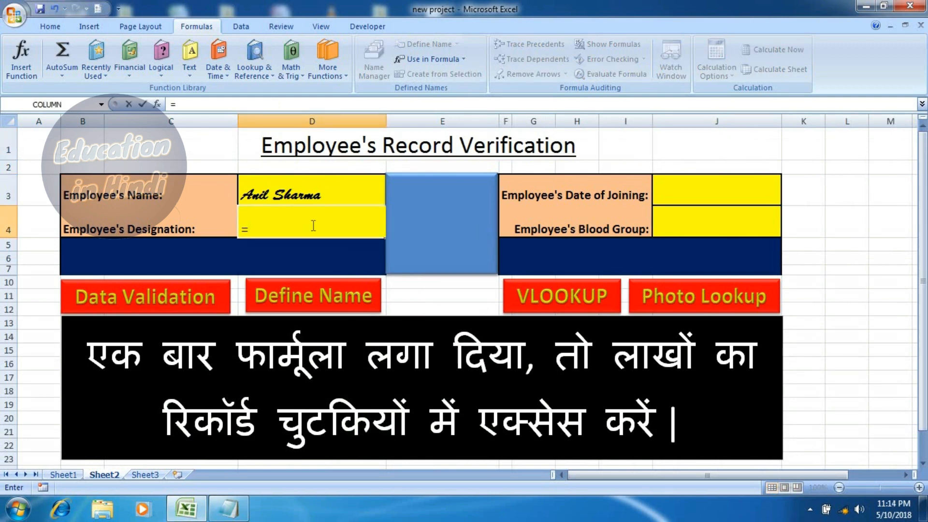
pyautogui.write('e')
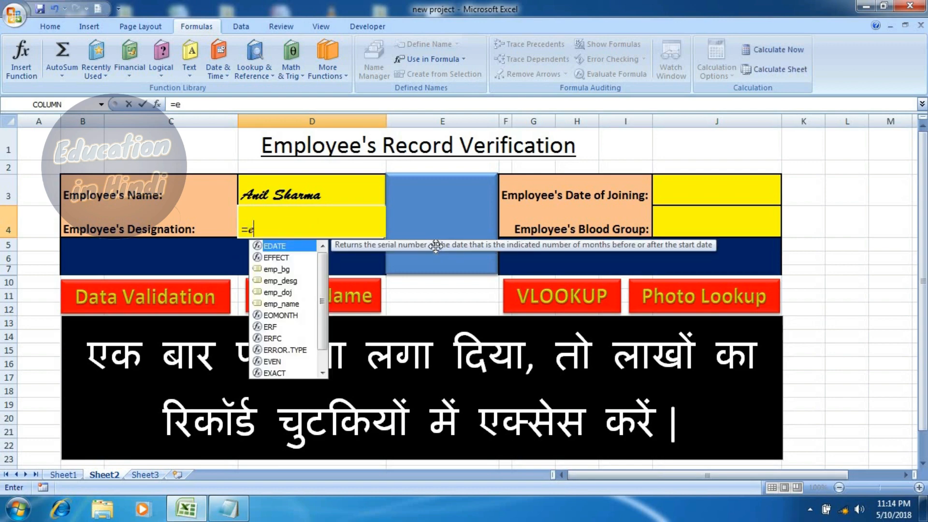
pyautogui.write('m')
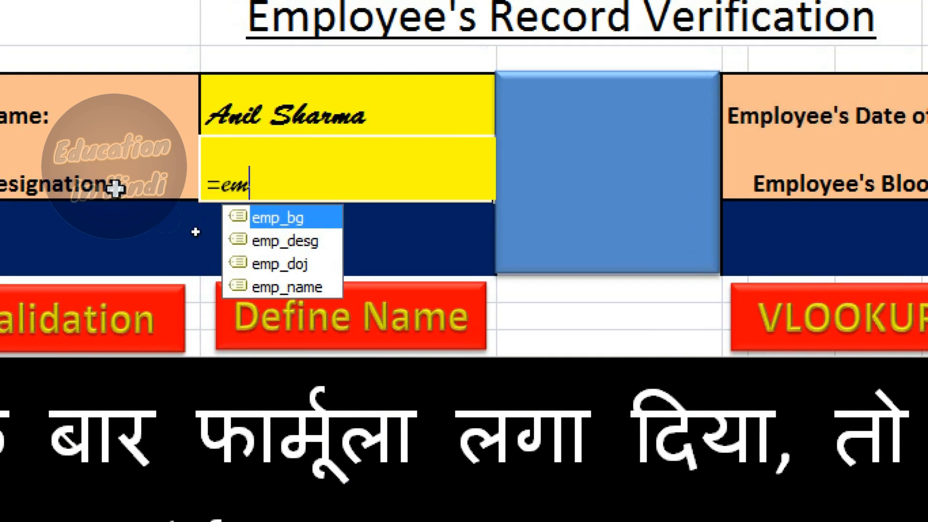
pyautogui.doubleClick(306, 238)
pyautogui.press('Return')
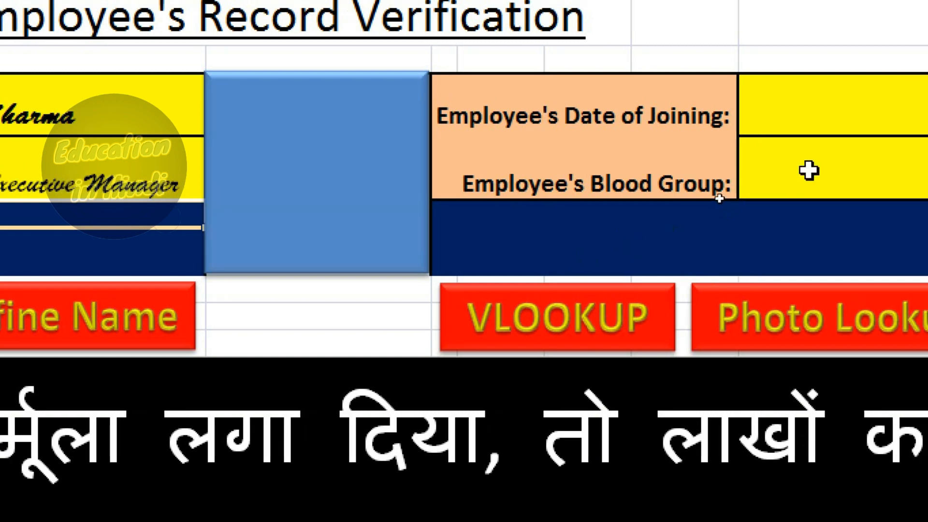
# Fill the Employee's Date of Joining cell with the formula =emp_doj.
pyautogui.click(741, 101)
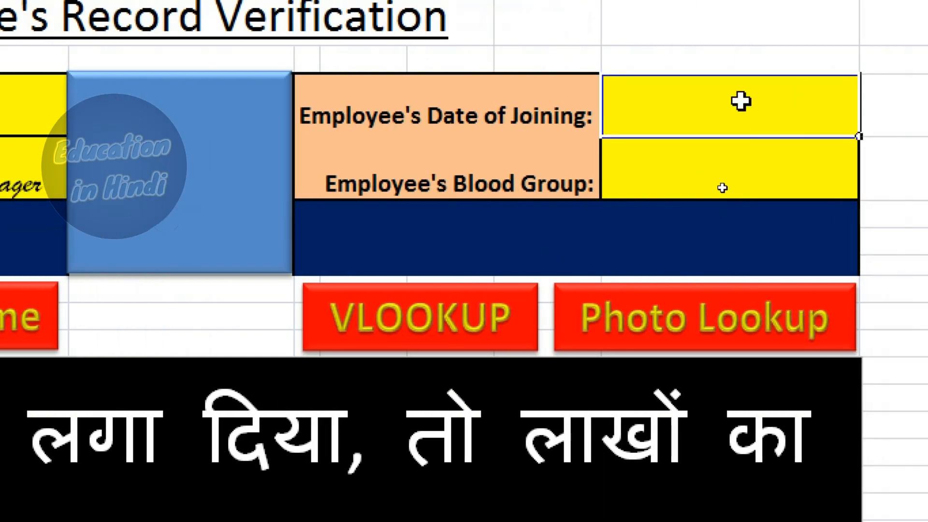
pyautogui.write('=e')
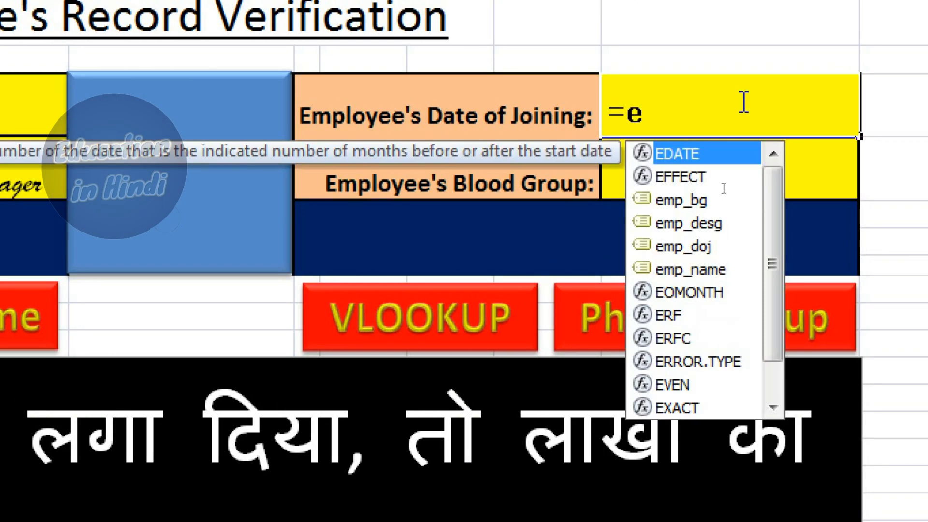
pyautogui.click(684, 246)
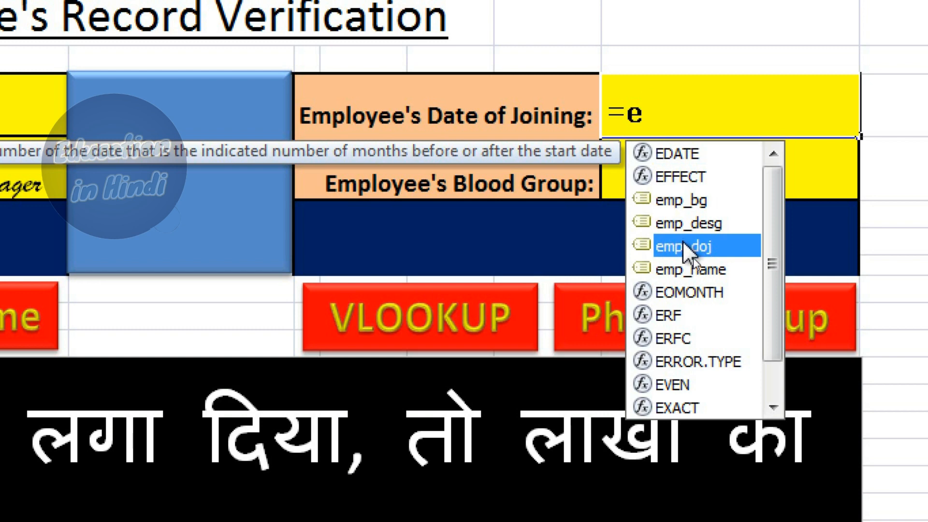
pyautogui.doubleClick(683, 246)
pyautogui.press('Return')
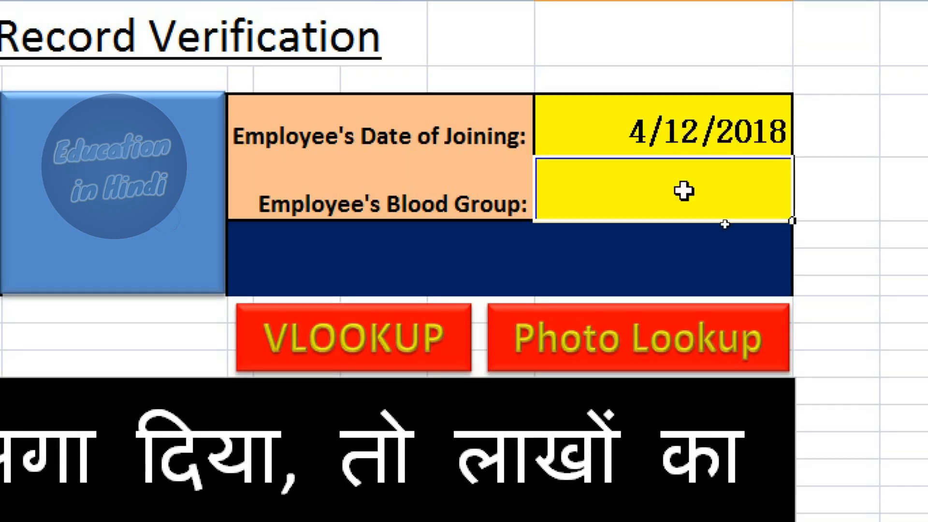
# Fill the Employee's Blood Group cell with the formula =emp_bg.
pyautogui.write('=')
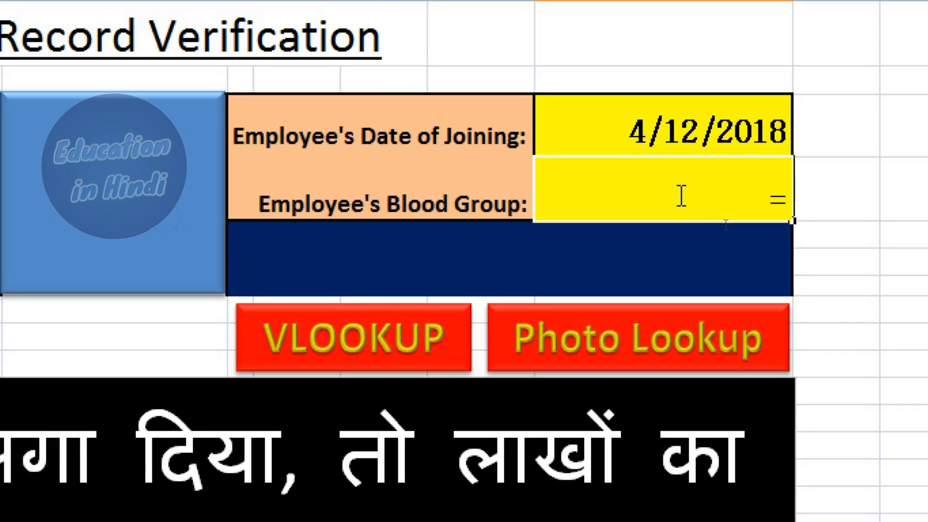
pyautogui.write('emp')
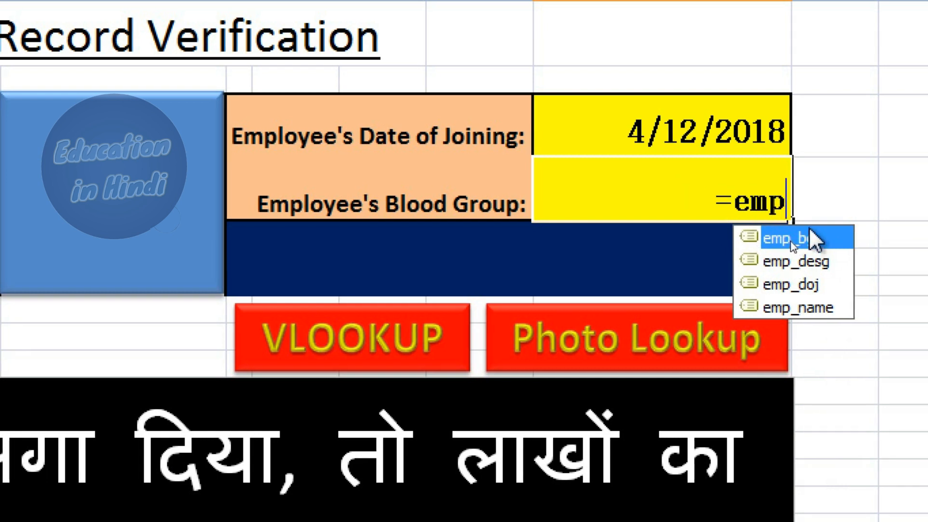
pyautogui.doubleClick(811, 237)
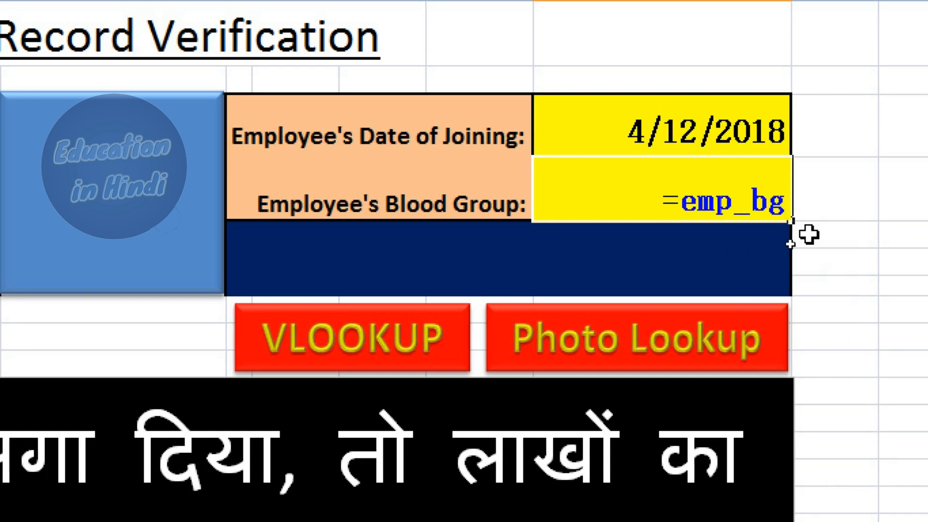
pyautogui.press('Return')
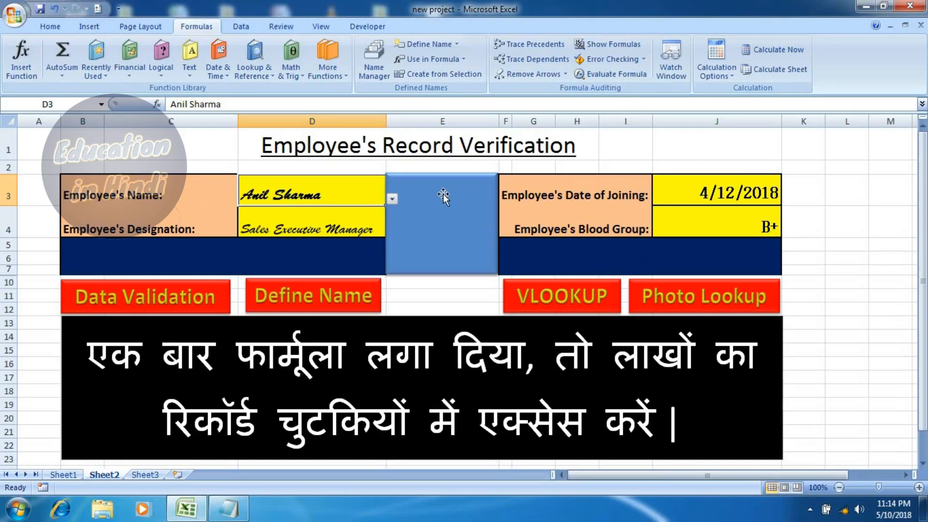
# Test the lookup formulas by choosing the second and then the third employee from the Employee's Name dropdown.
pyautogui.click(392, 199)
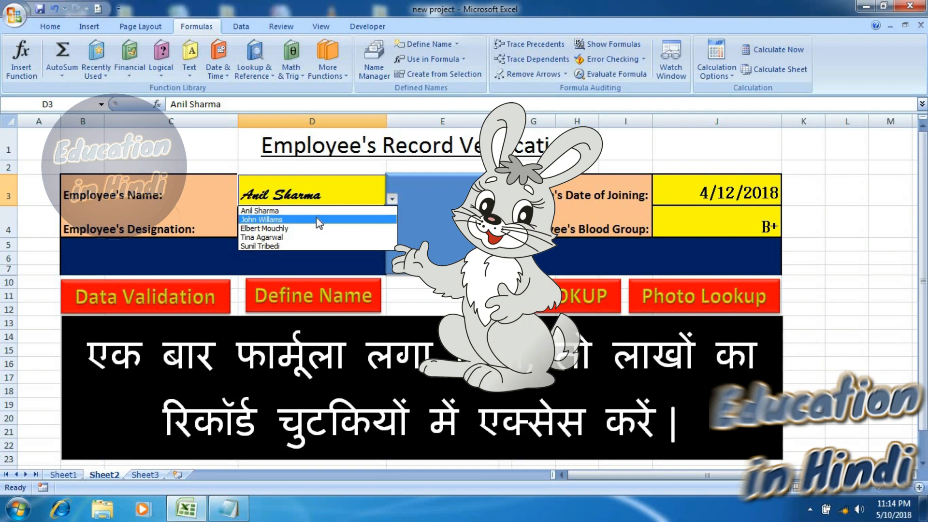
pyautogui.click(316, 217)
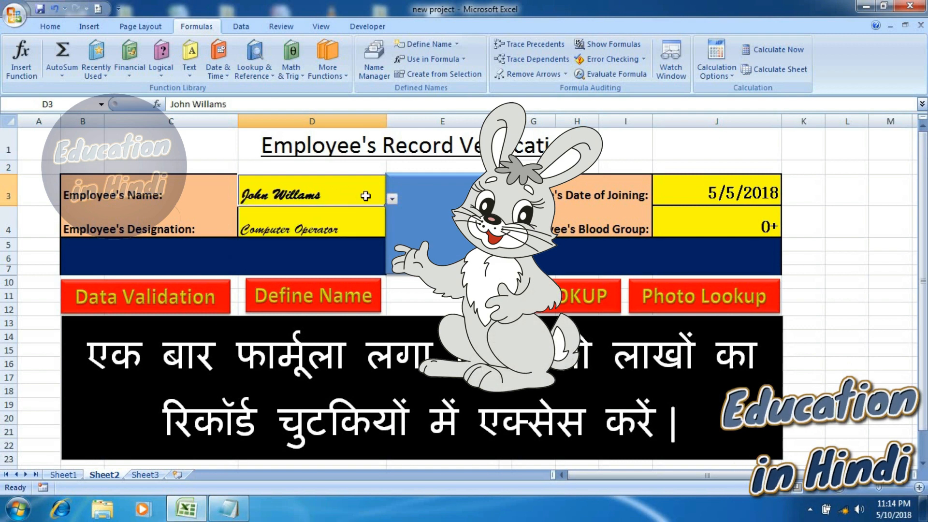
pyautogui.click(392, 200)
pyautogui.click(301, 230)
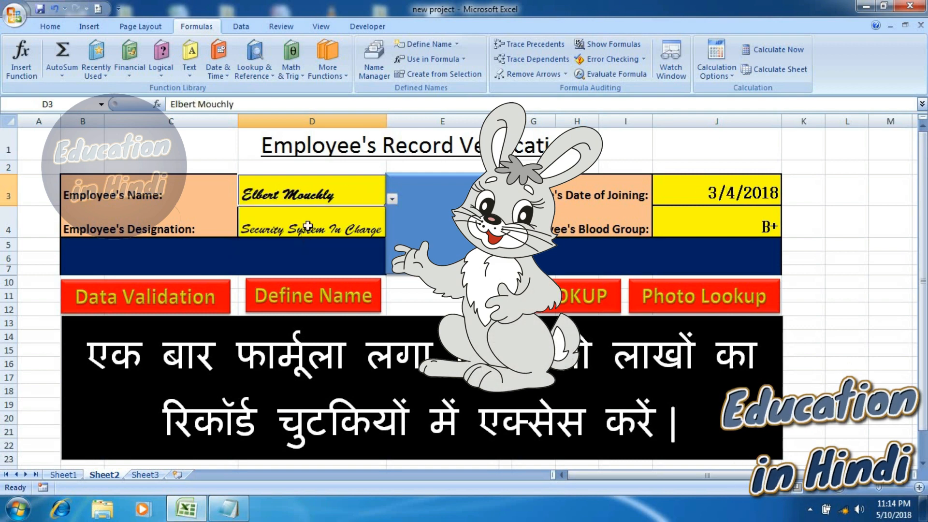
pyautogui.click(392, 199)
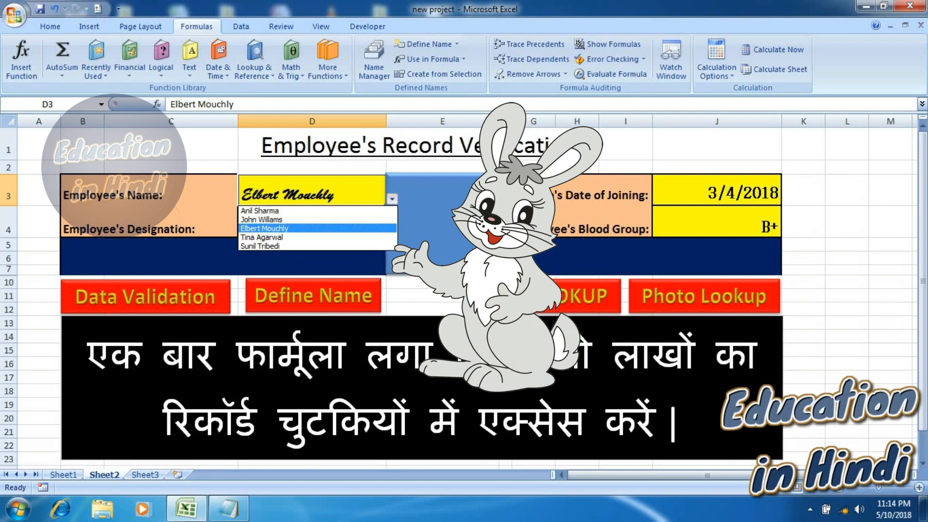
pyautogui.click(330, 229)
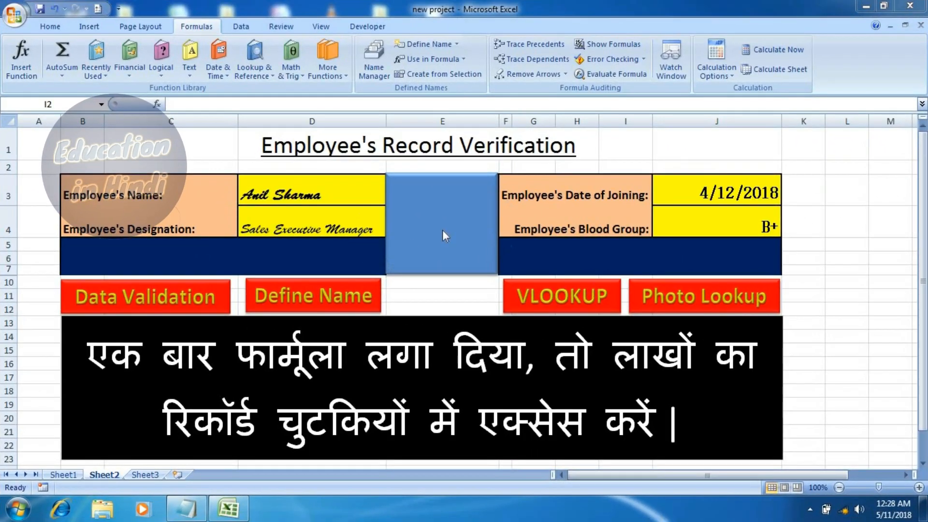
# Start a new defined name from cell D3 and name it emp_photo, with workbook scope.
pyautogui.click(443, 230)
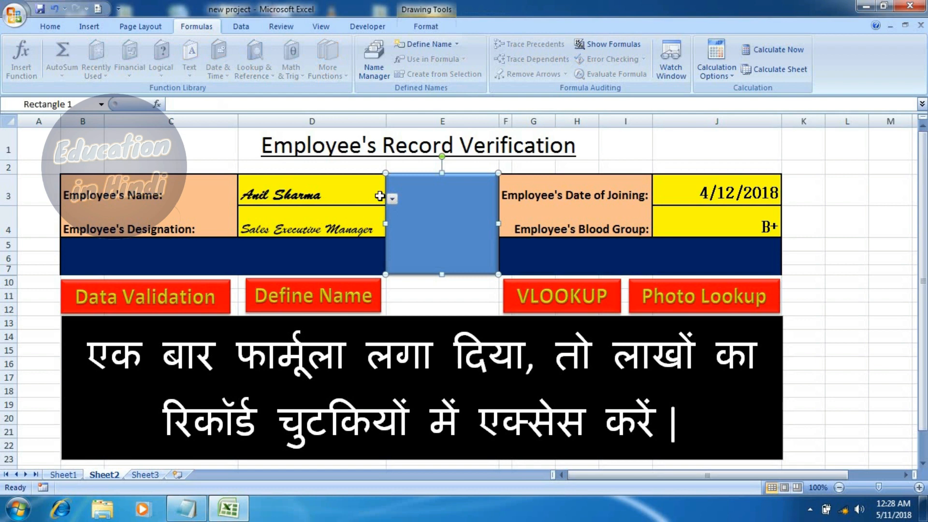
pyautogui.click(370, 202)
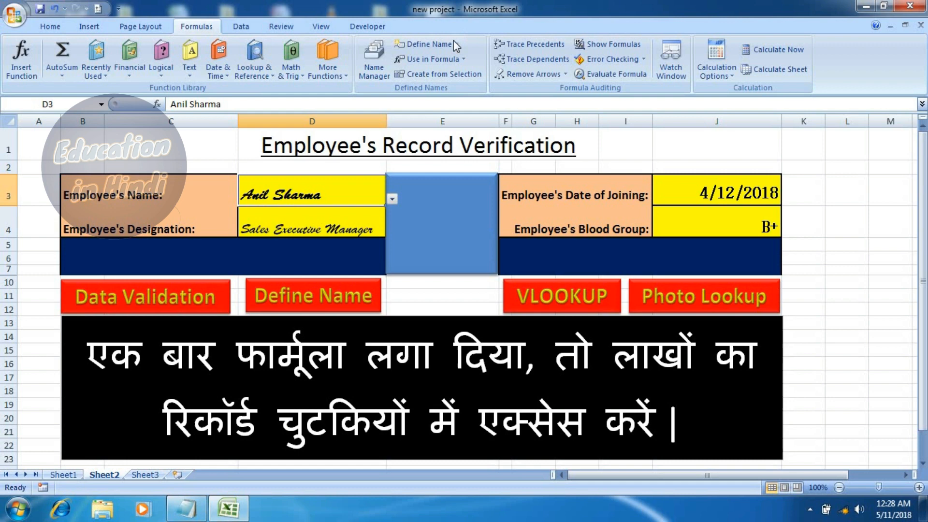
pyautogui.click(436, 43)
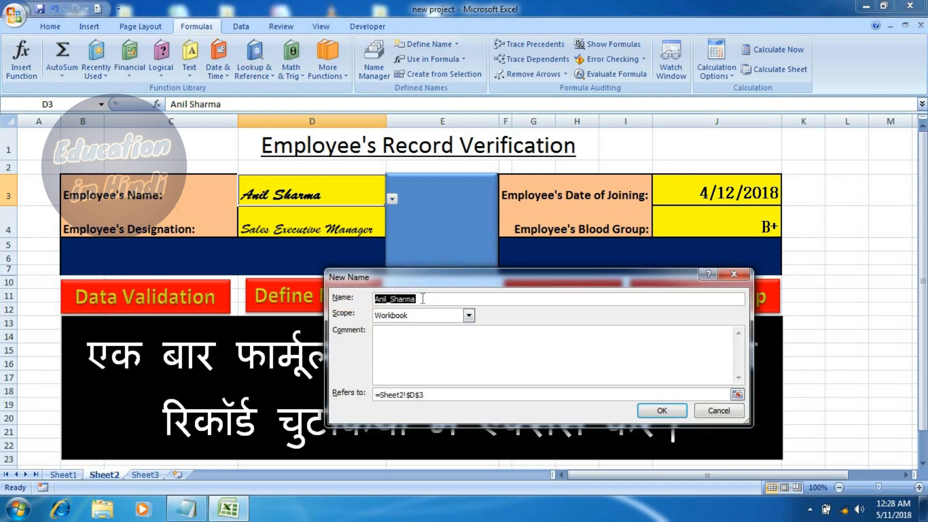
pyautogui.write('emp_ph')
pyautogui.write('oto')
# Replace the default cell reference of emp_photo with the start of an INDEX formula, =index(.
pyautogui.moveTo(424, 395); pyautogui.dragTo(380, 395)
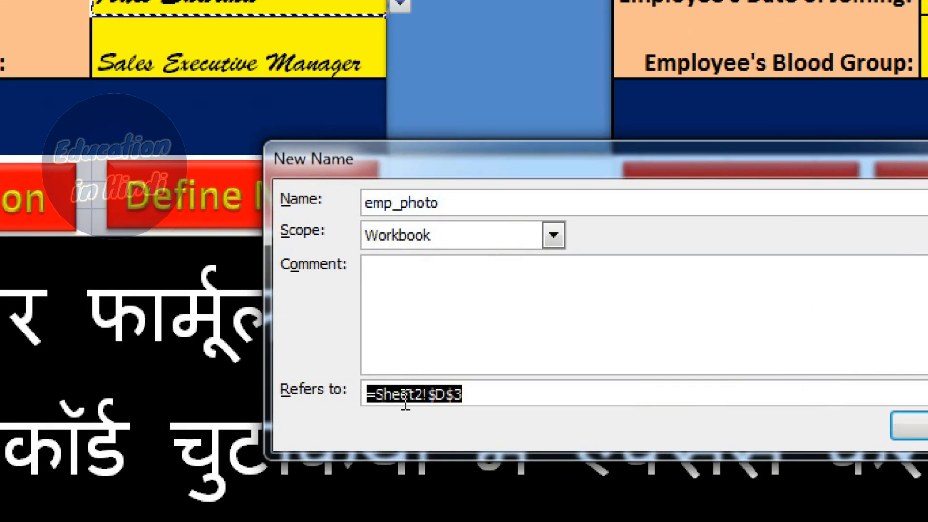
pyautogui.click(381, 396)
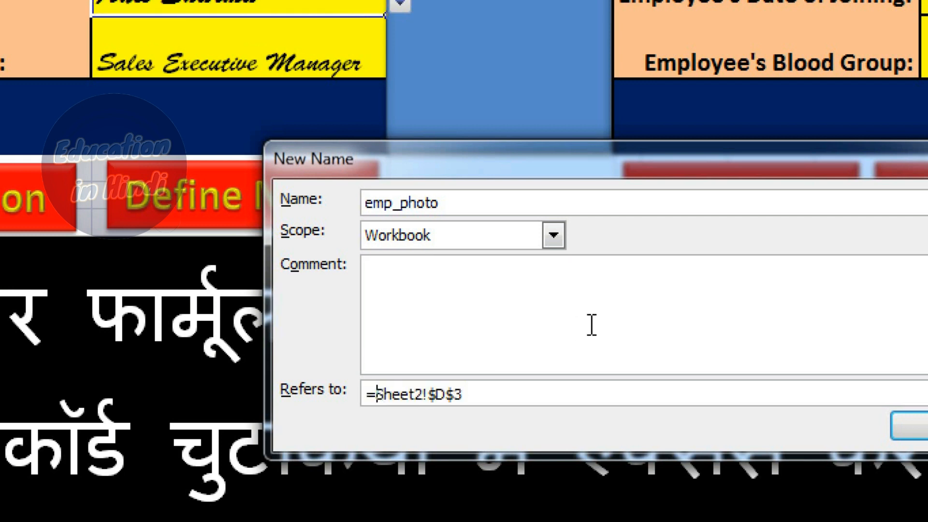
pyautogui.write('index')
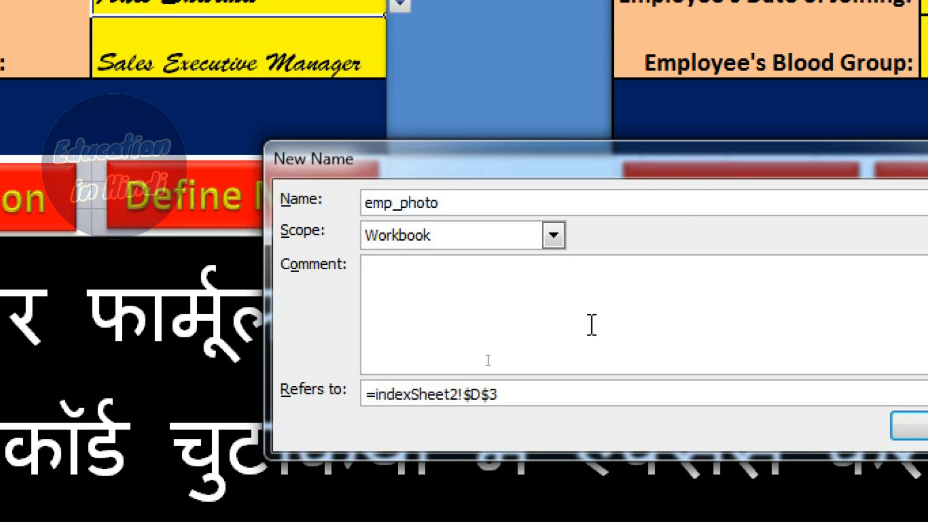
pyautogui.write('(')
pyautogui.press('Delete')
pyautogui.press('Delete')
pyautogui.press('Delete')
pyautogui.press('Delete')
pyautogui.press('Delete')
pyautogui.press('Delete')
pyautogui.press('Delete')
pyautogui.press('Delete')
pyautogui.press('Delete')
pyautogui.press('Delete')
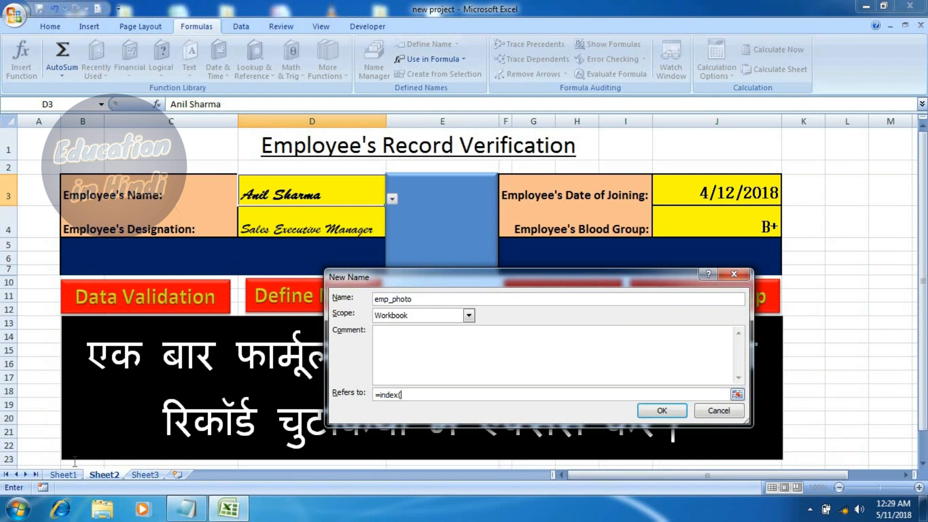
# Set the INDEX array to the photo cells Sheet1!$E$4:$E$8 and begin a nested MATCH function.
pyautogui.click(65, 474)
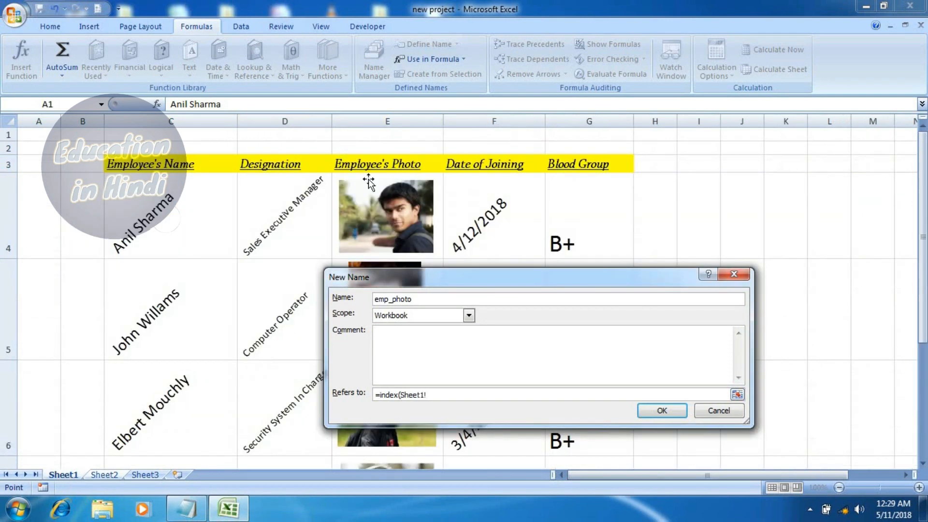
pyautogui.moveTo(435, 177); pyautogui.dragTo(410, 433)
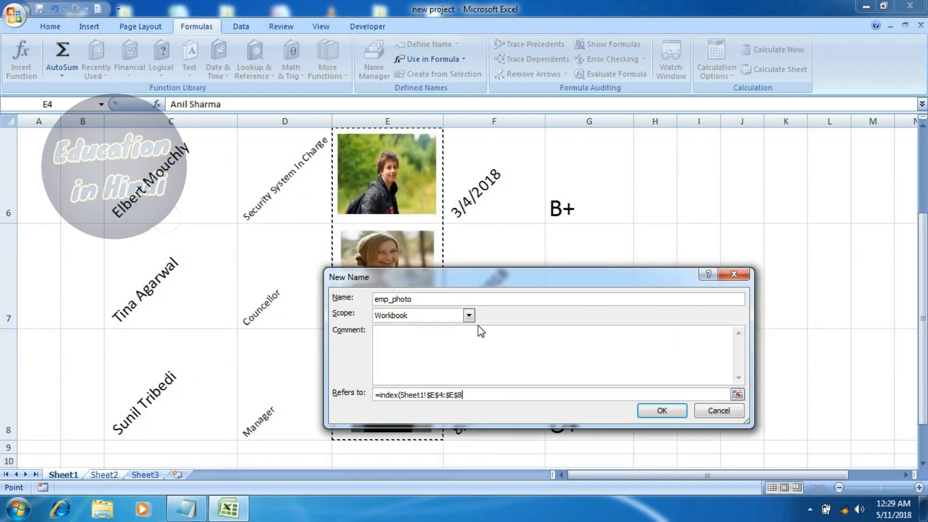
pyautogui.write(',match(')
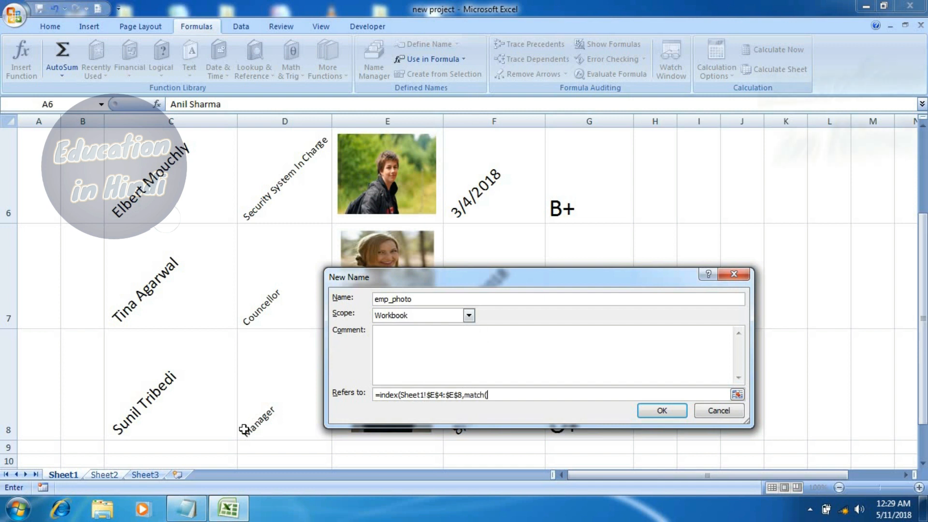
# Set the MATCH lookup value in the emp_photo formula to the Employee's Name cell, Sheet2!$D$3.
pyautogui.click(107, 474)
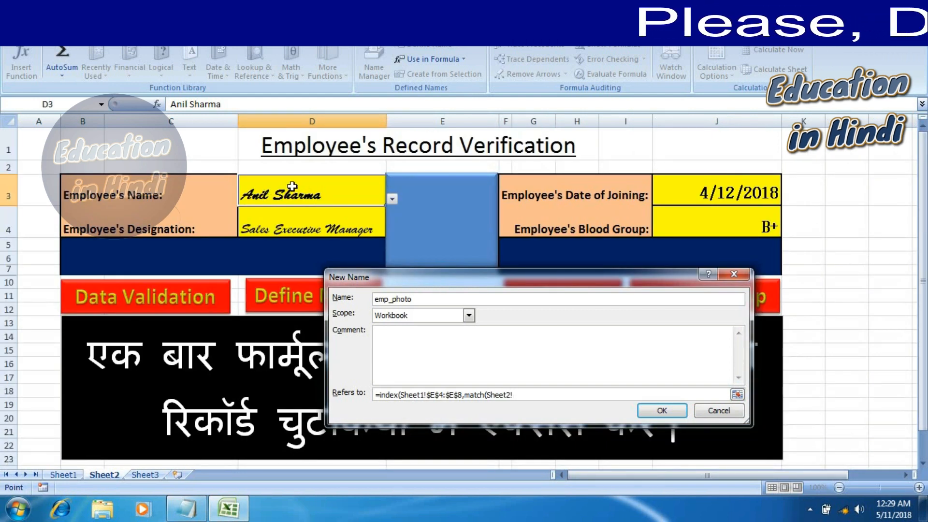
pyautogui.click(322, 189)
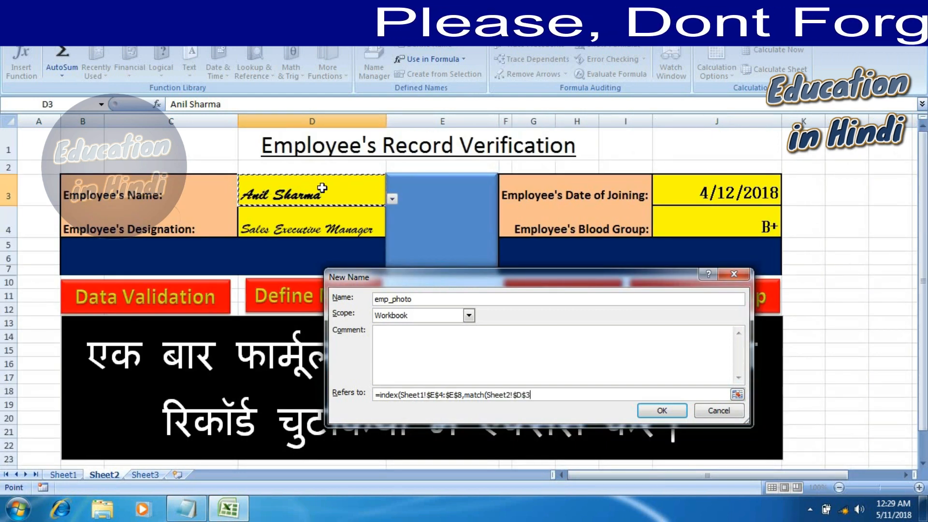
pyautogui.write(',')
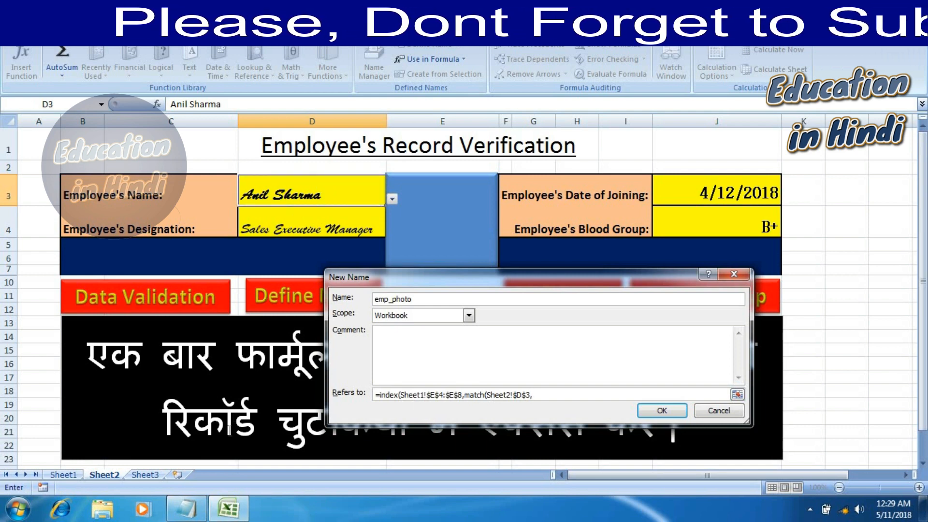
# Set the MATCH lookup array to Sheet1!$C$4:$C$8 with match type 0, close both functions and save the emp_photo name.
pyautogui.click(63, 475)
pyautogui.scroll(1, 166, 212)
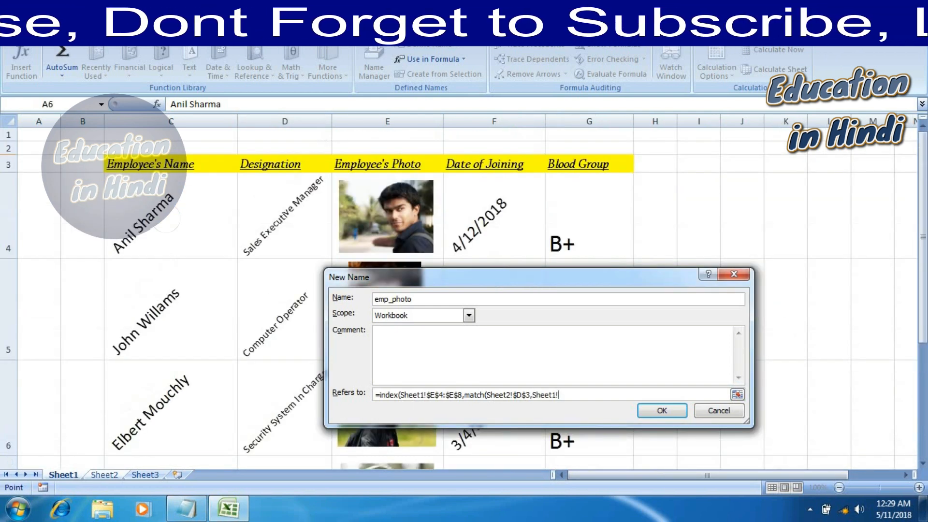
pyautogui.moveTo(165, 212); pyautogui.dragTo(168, 425)
pyautogui.write(',0')
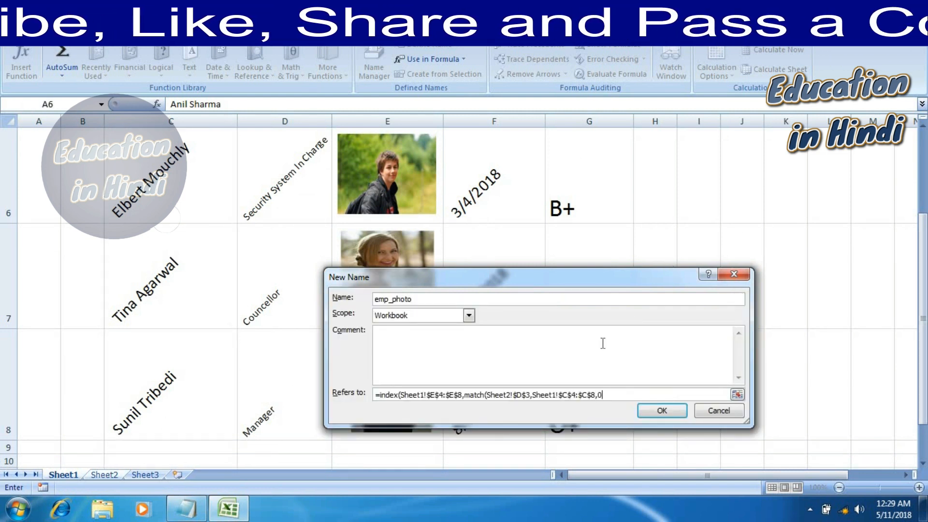
pyautogui.write(')')
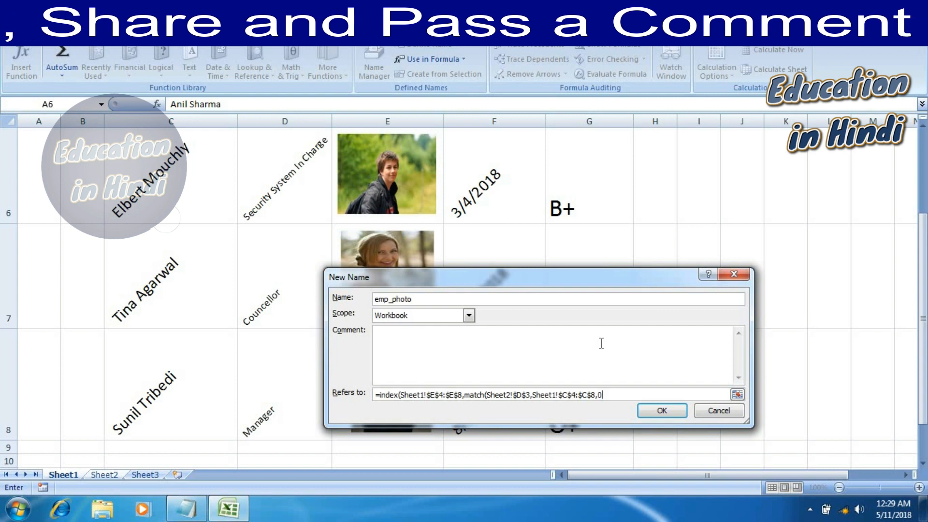
pyautogui.write(')')
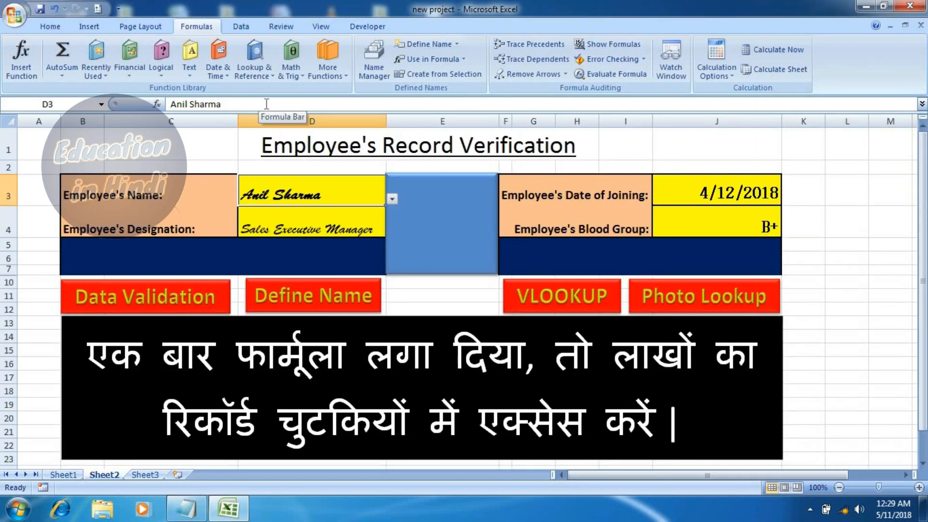
# Select cell E11 on Sheet2 as the paste location, then copy cell E4 containing the first employee's photo on Sheet1.
pyautogui.click(432, 223)
pyautogui.click(440, 299)
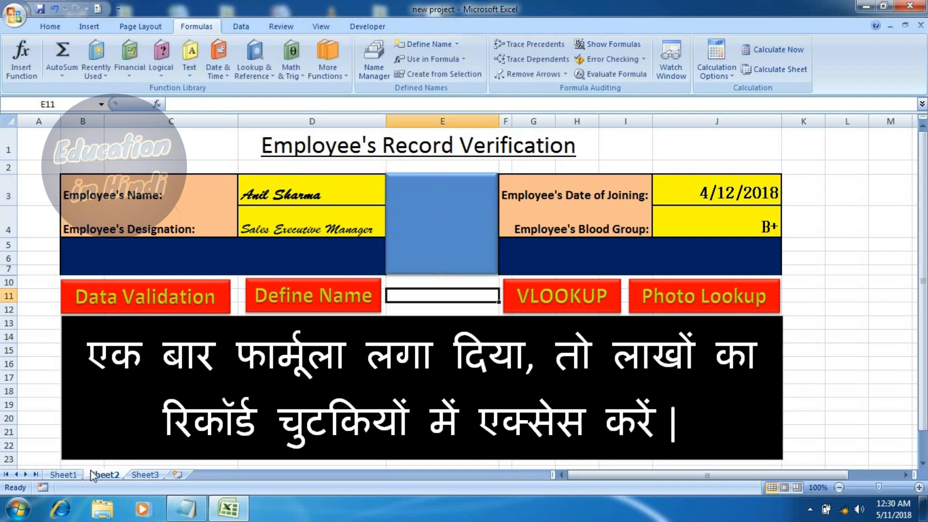
pyautogui.click(77, 475)
pyautogui.scroll(2, 387, 303)
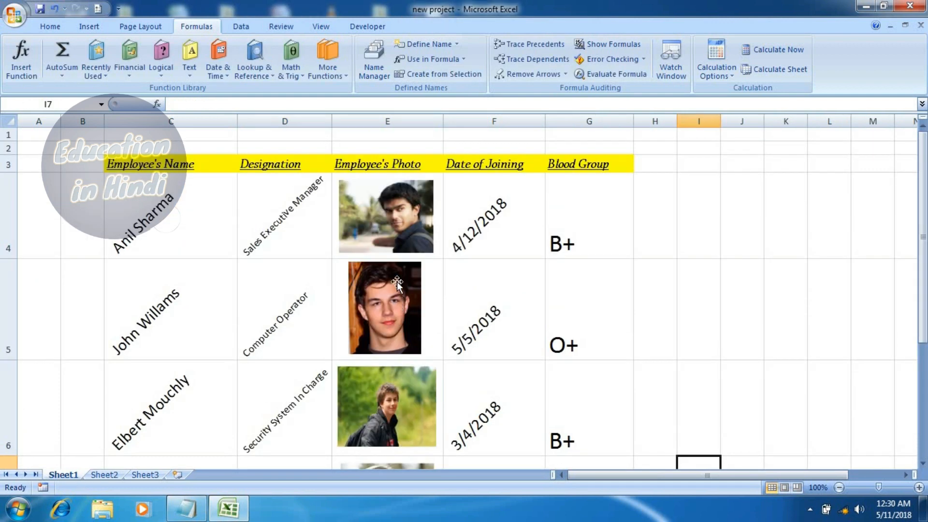
pyautogui.click(410, 241)
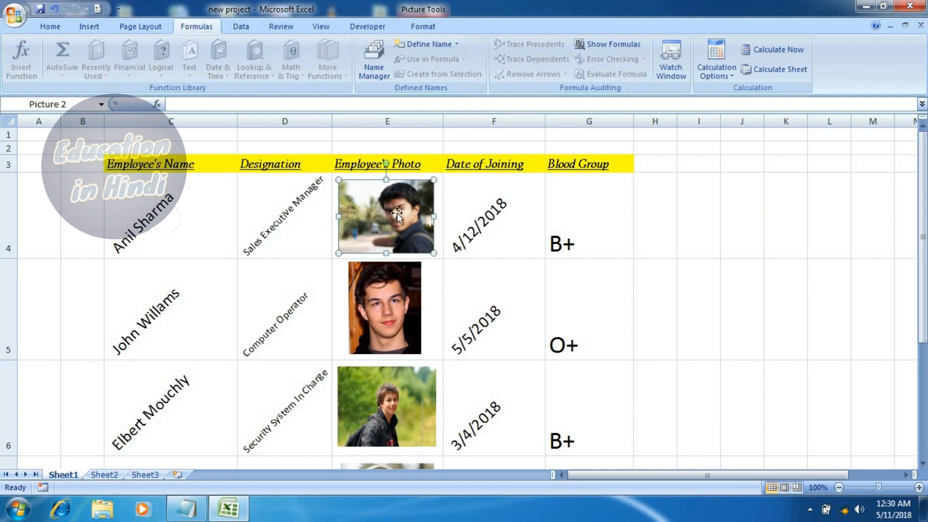
pyautogui.click(699, 302)
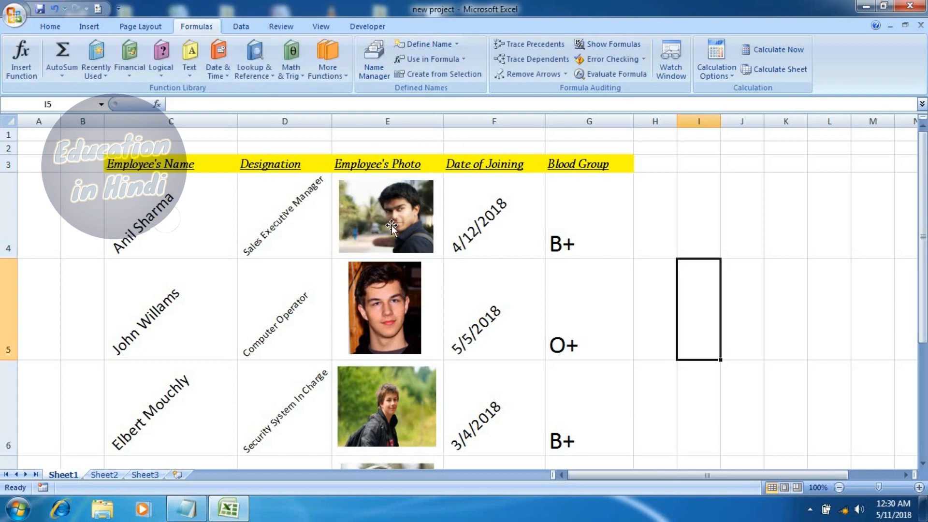
pyautogui.click(435, 223)
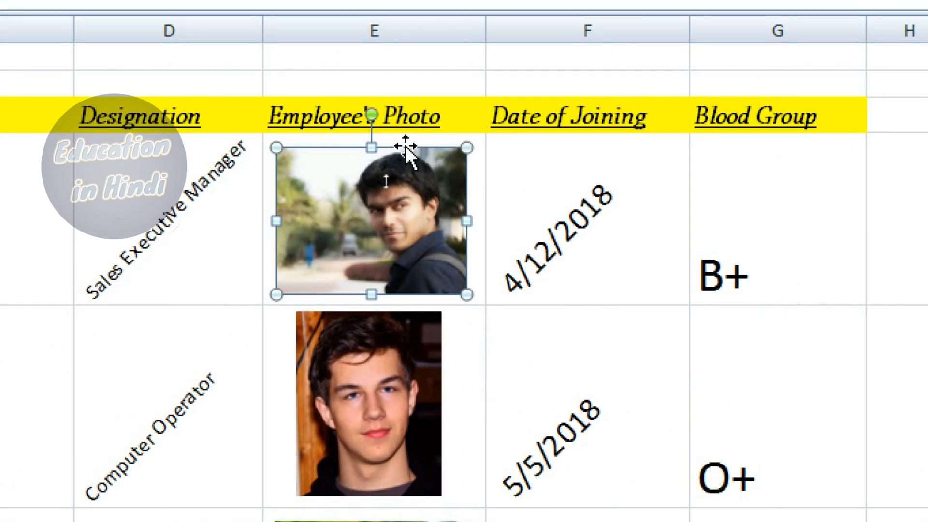
pyautogui.click(480, 216)
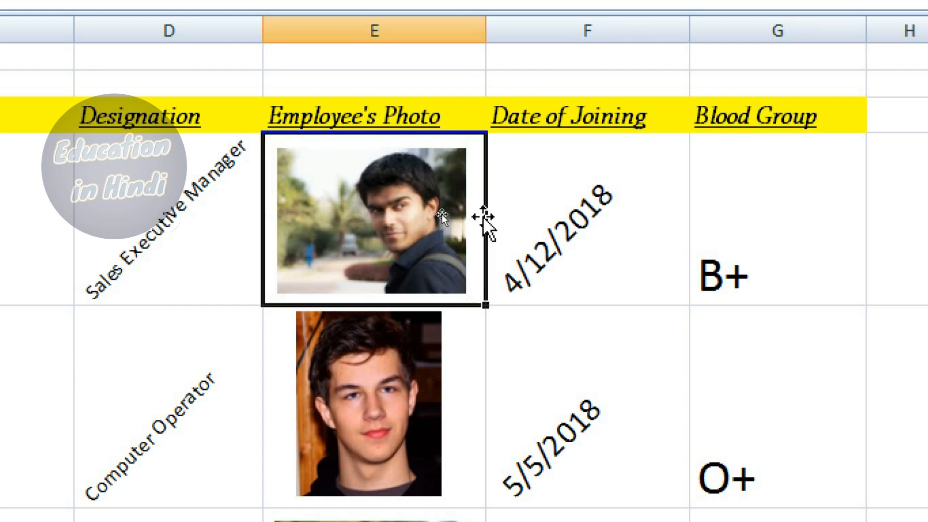
pyautogui.rightClick(477, 216)
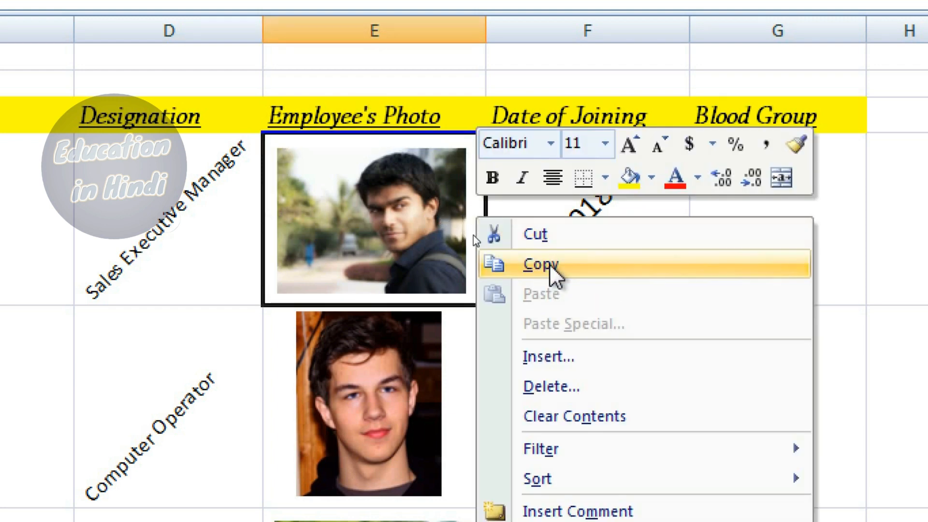
pyautogui.click(541, 264)
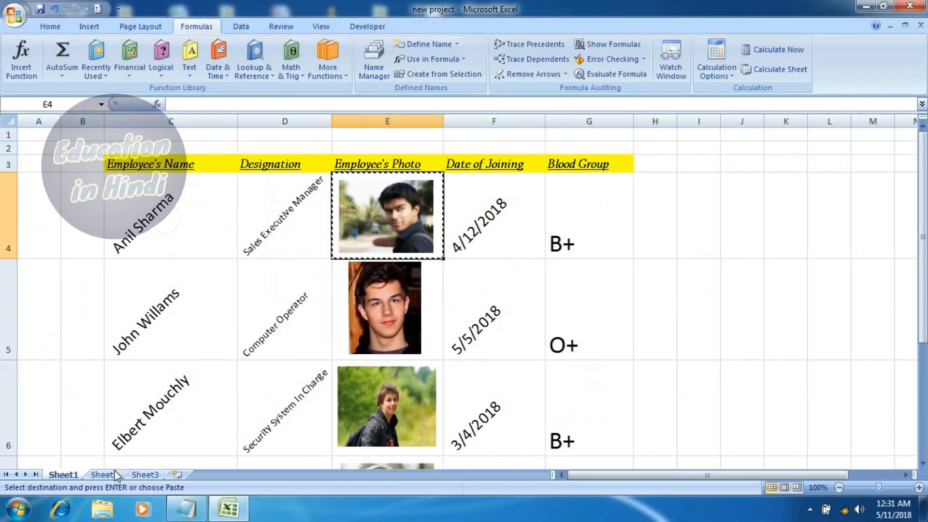
# Paste the copied photo cell into Sheet2 at E11 as a linked picture.
pyautogui.click(104, 475)
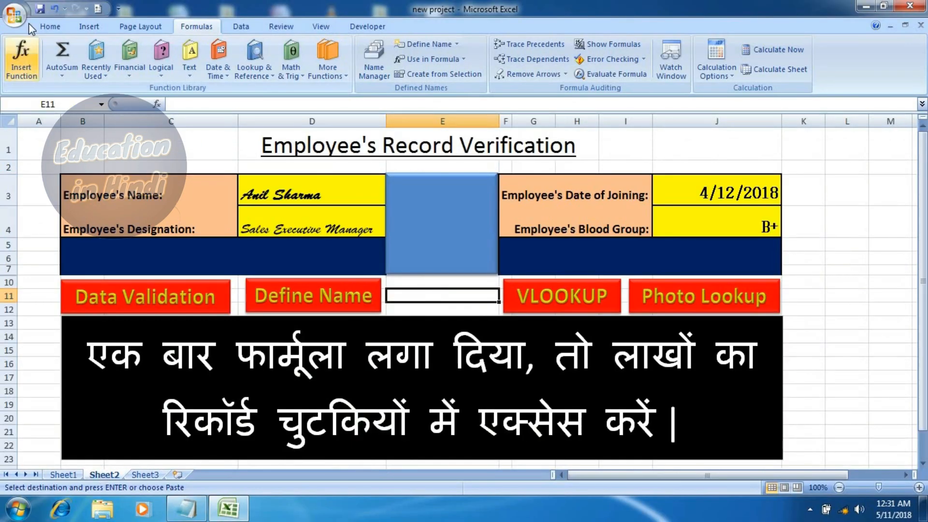
pyautogui.click(49, 27)
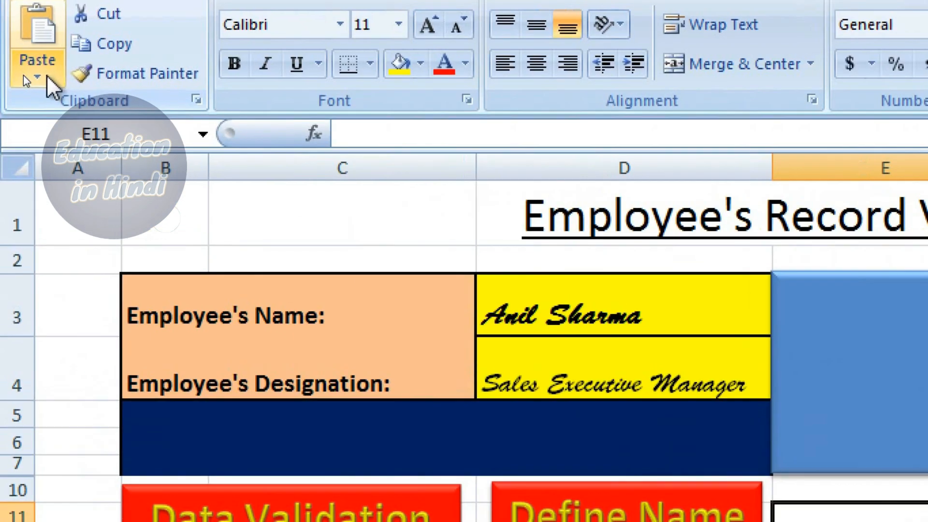
pyautogui.click(24, 74)
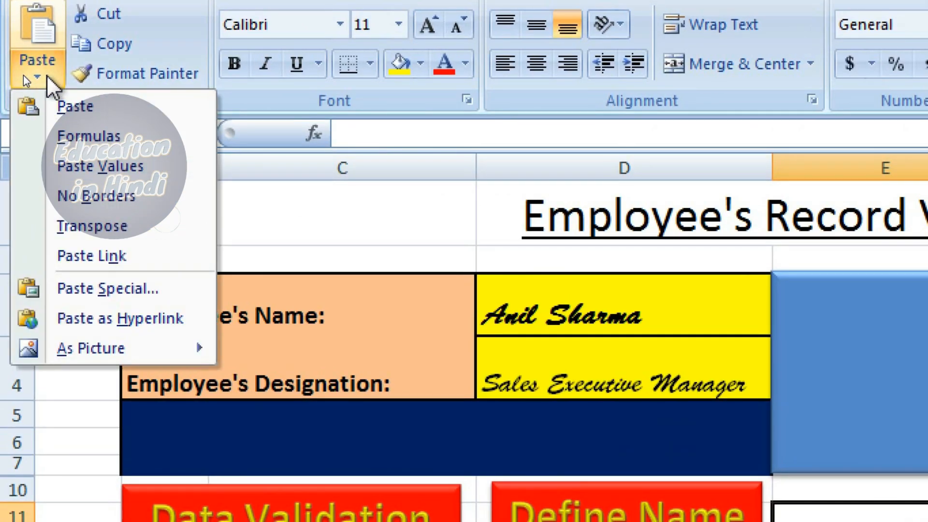
pyautogui.moveTo(127, 353)
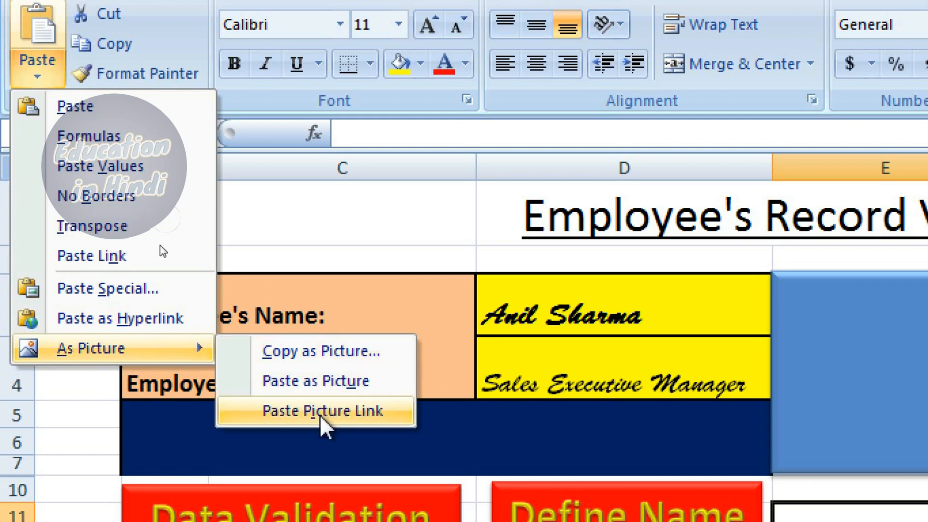
pyautogui.click(320, 412)
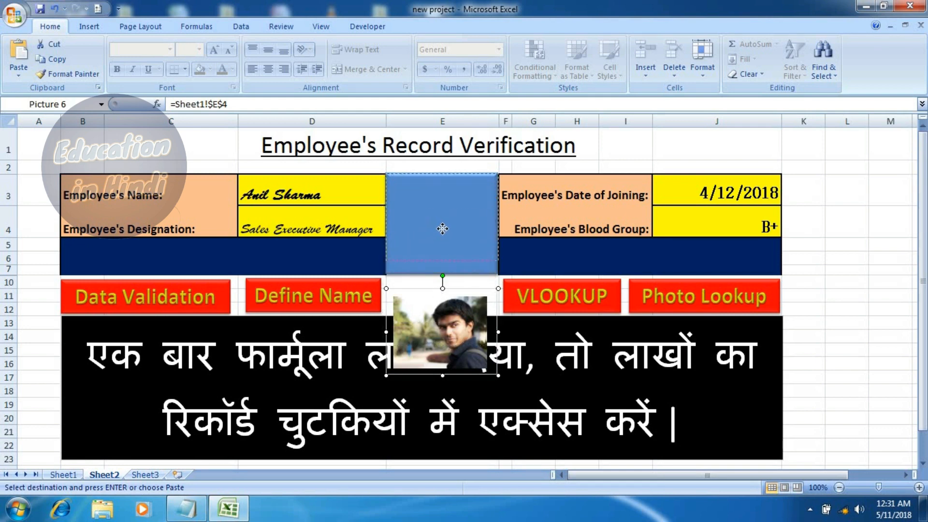
# Move the linked picture onto the blue frame in column E and shrink it to fit inside the frame.
pyautogui.moveTo(442, 228); pyautogui.dragTo(442, 228)
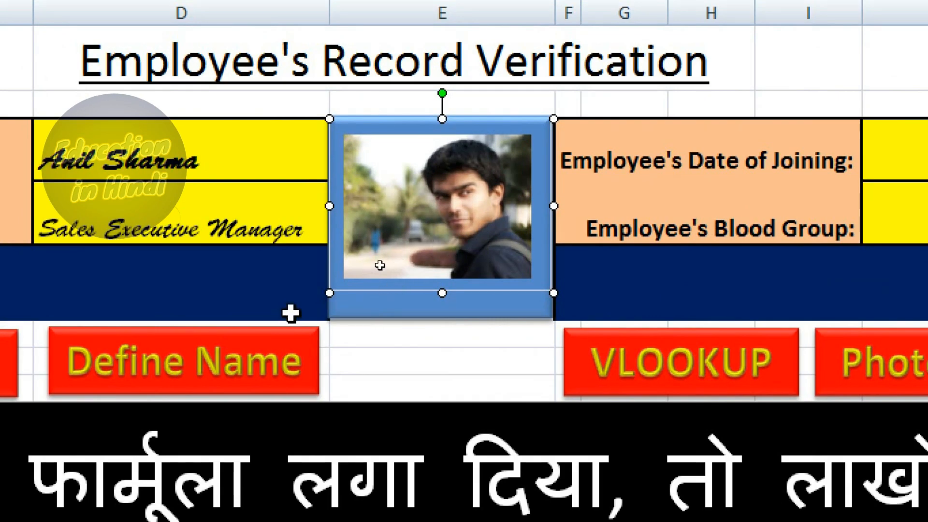
pyautogui.moveTo(342, 290); pyautogui.dragTo(403, 305)
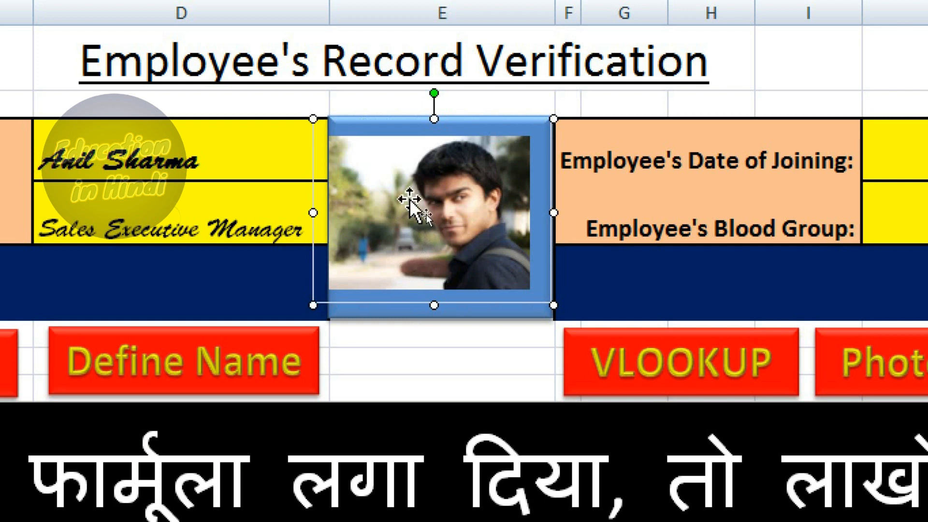
pyautogui.moveTo(313, 213); pyautogui.dragTo(355, 221)
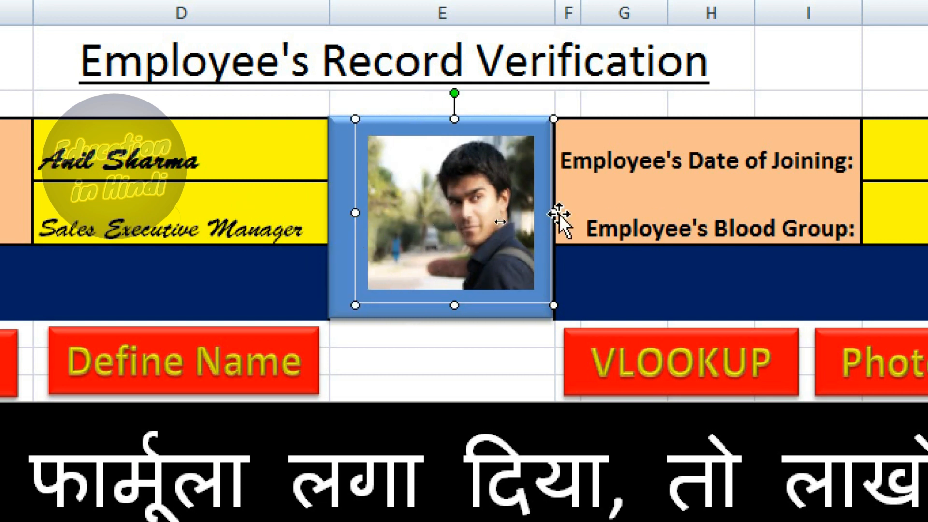
pyautogui.moveTo(555, 213); pyautogui.dragTo(508, 212)
pyautogui.moveTo(431, 118); pyautogui.dragTo(436, 142)
pyautogui.moveTo(460, 241); pyautogui.dragTo(481, 243)
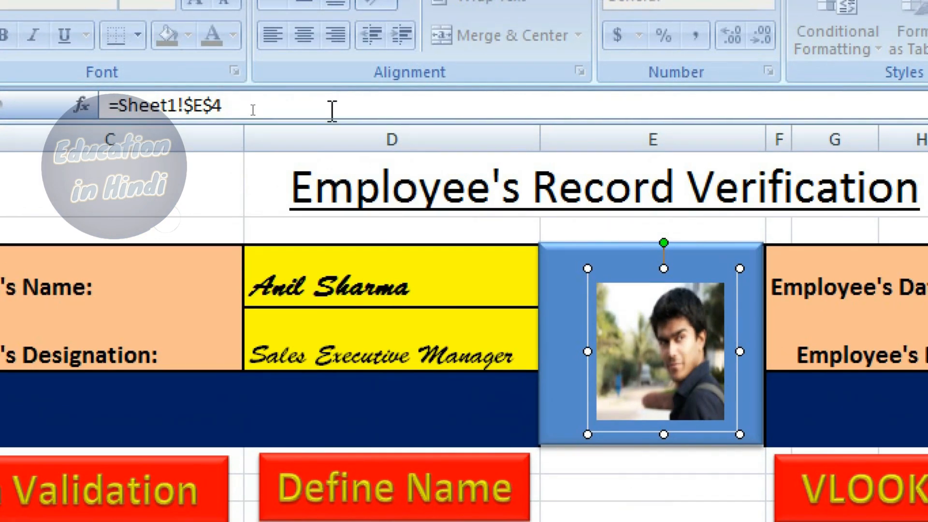
# Extend the linked picture's left and upper edges slightly so it fills the blue frame more evenly.
pyautogui.moveTo(226, 104); pyautogui.dragTo(72, 119)
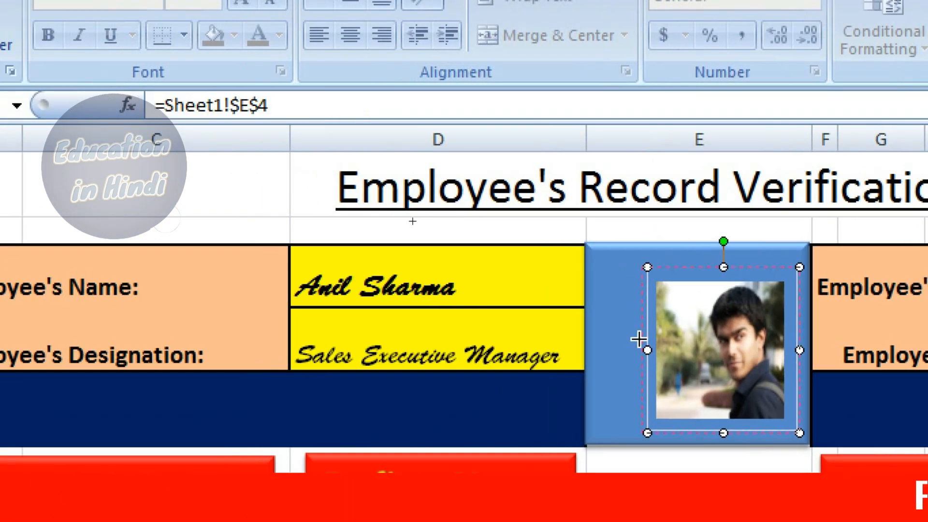
pyautogui.moveTo(635, 337); pyautogui.dragTo(615, 332)
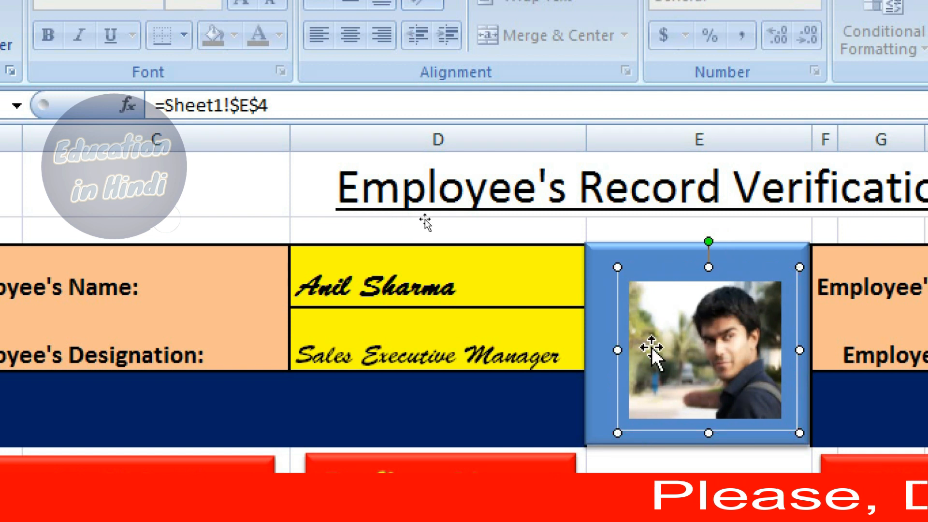
pyautogui.moveTo(709, 267); pyautogui.dragTo(709, 259)
# Replace the linked picture's cell reference with the defined name, making its formula =emp_photo.
pyautogui.click(290, 105)
pyautogui.moveTo(291, 105); pyautogui.dragTo(165, 105)
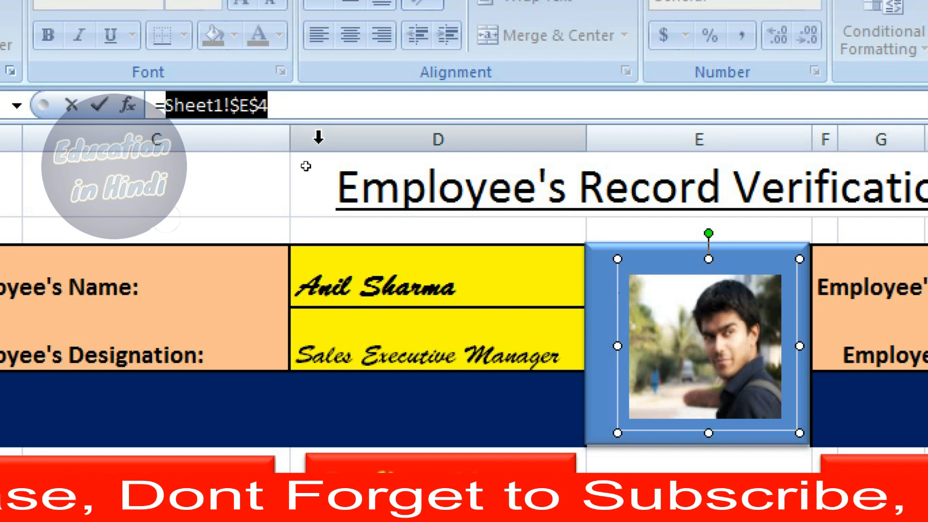
pyautogui.write('e')
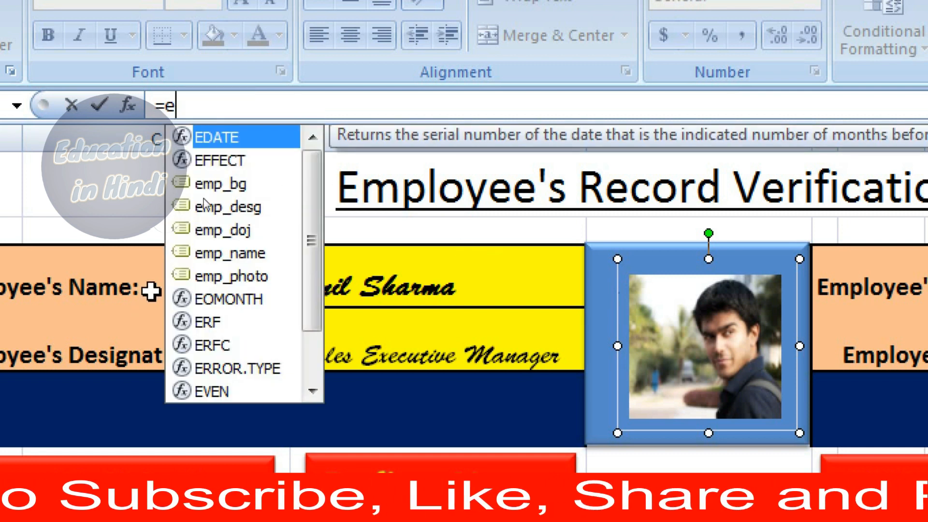
pyautogui.doubleClick(224, 277)
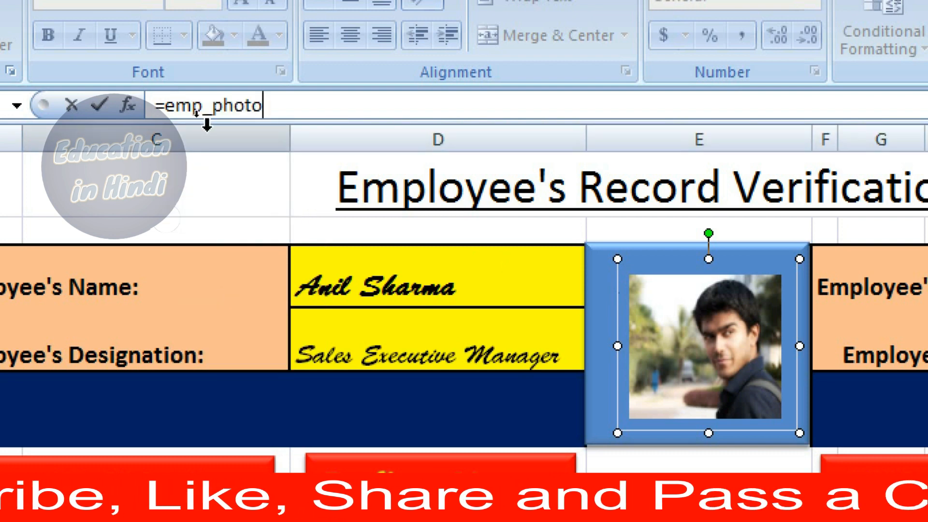
pyautogui.press('Return')
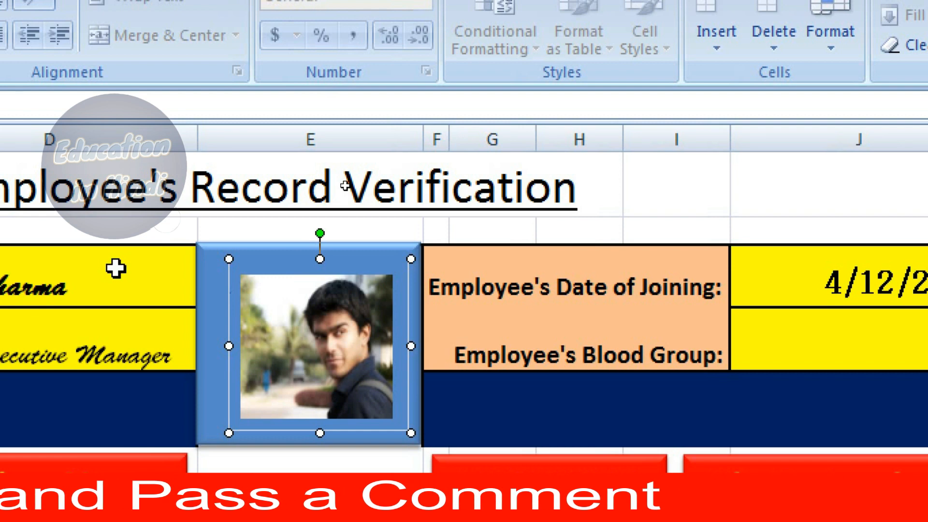
# Test the photo lookup by choosing the second and then the third employee in the Employee's Name cell D3.
pyautogui.click(115, 269)
pyautogui.click(205, 295)
pyautogui.click(80, 338)
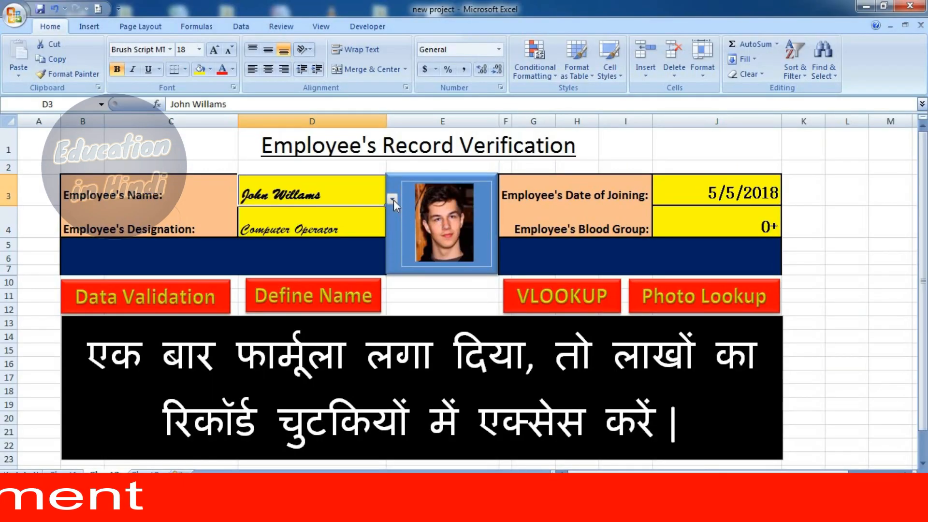
pyautogui.click(393, 199)
pyautogui.click(336, 227)
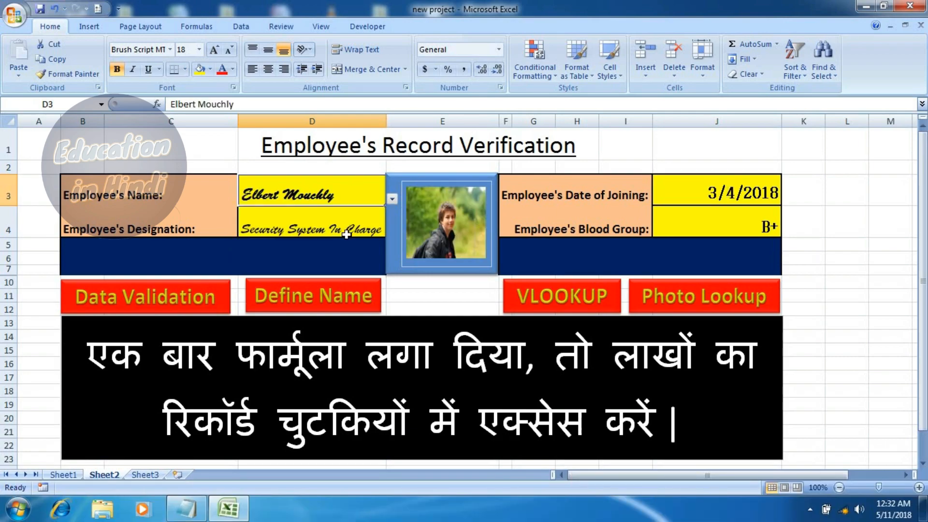